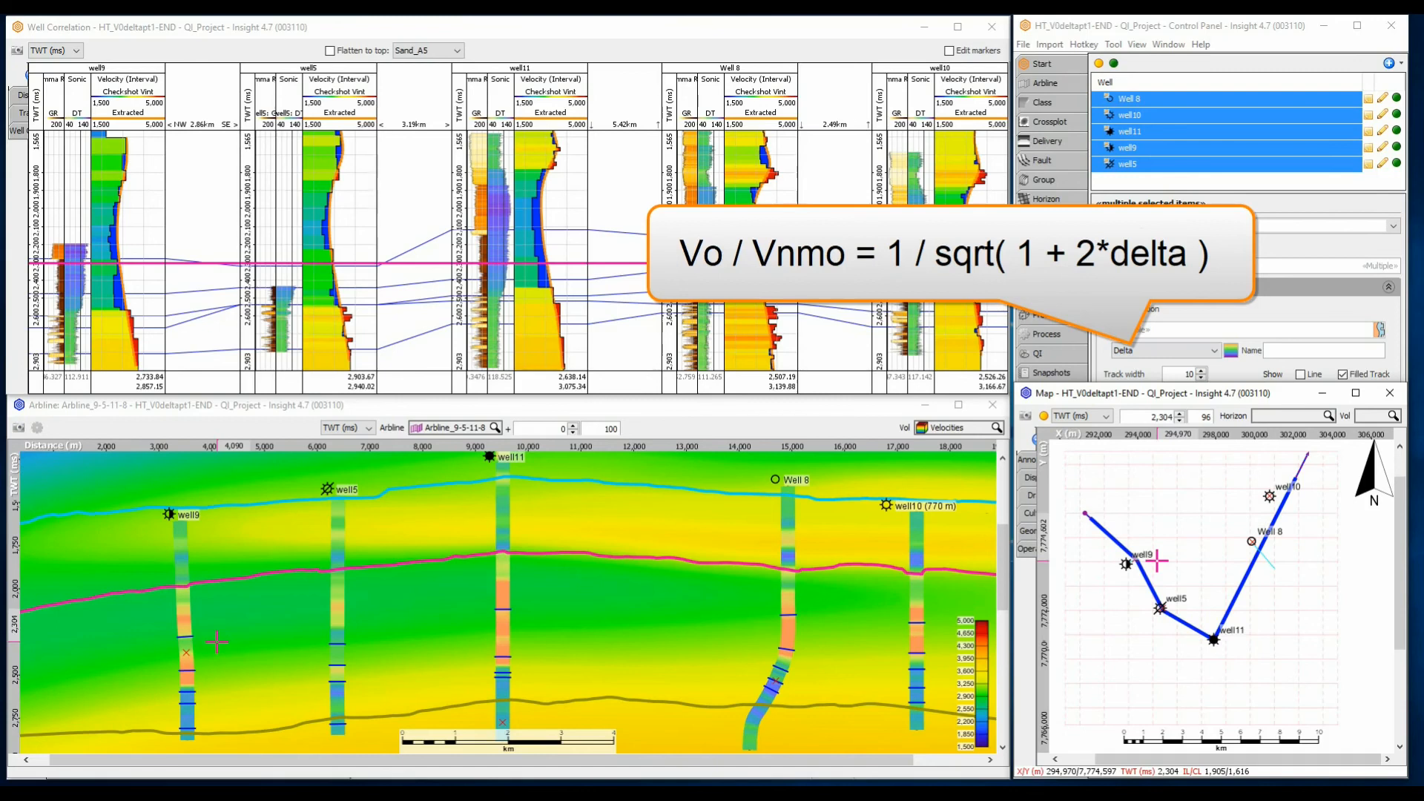
Enlarge the arbline section window upward over the well correlation view to show the full velocity section
{"action": "left_click_drag", "start_coordinate": [865, 395], "coordinate": [868, 17]}
{"action": "left_click_drag", "start_coordinate": [782, 315], "coordinate": [759, 479]}
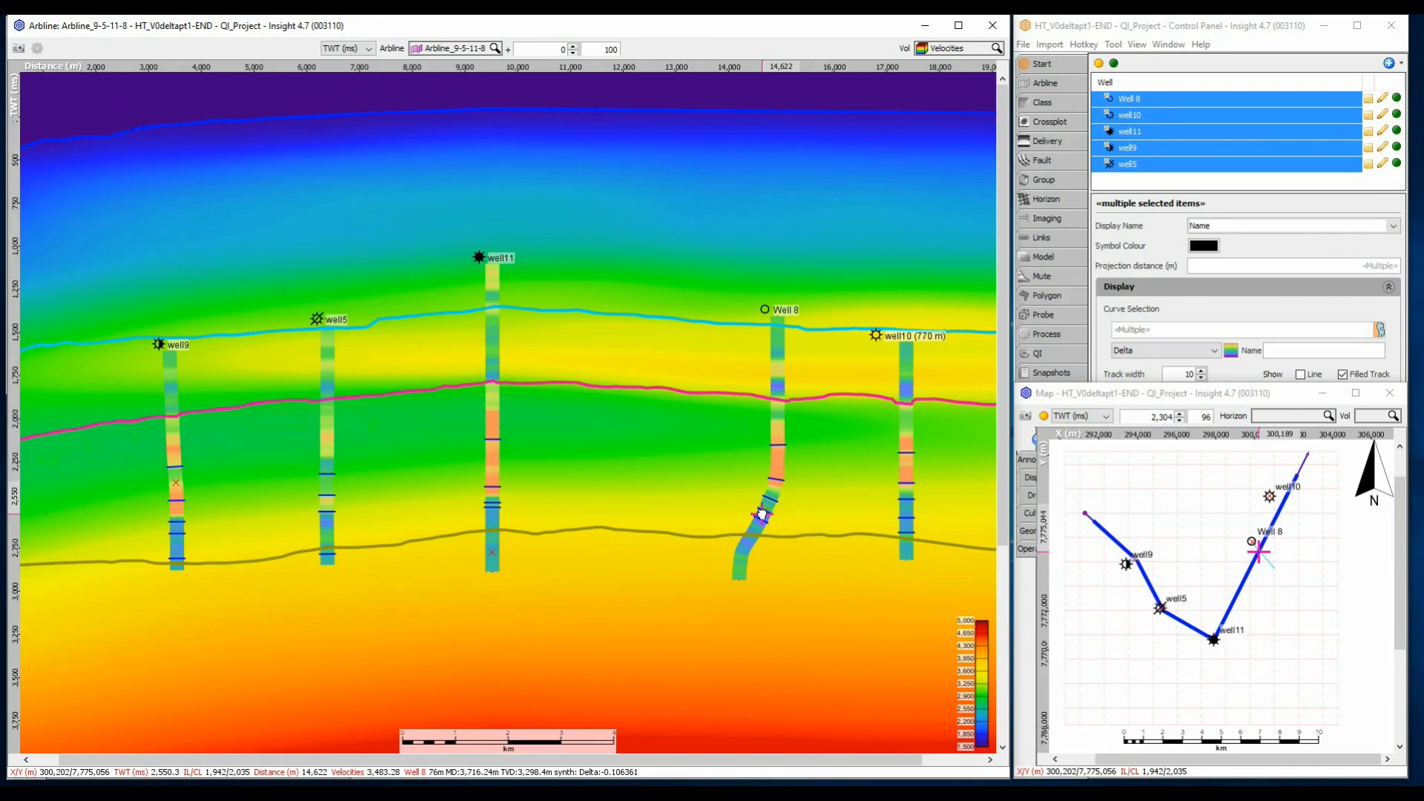
Create a windowing model named "5 Layers" with TWT (ms) as its vertical dimension
{"action": "left_click", "coordinate": [1066, 261]}
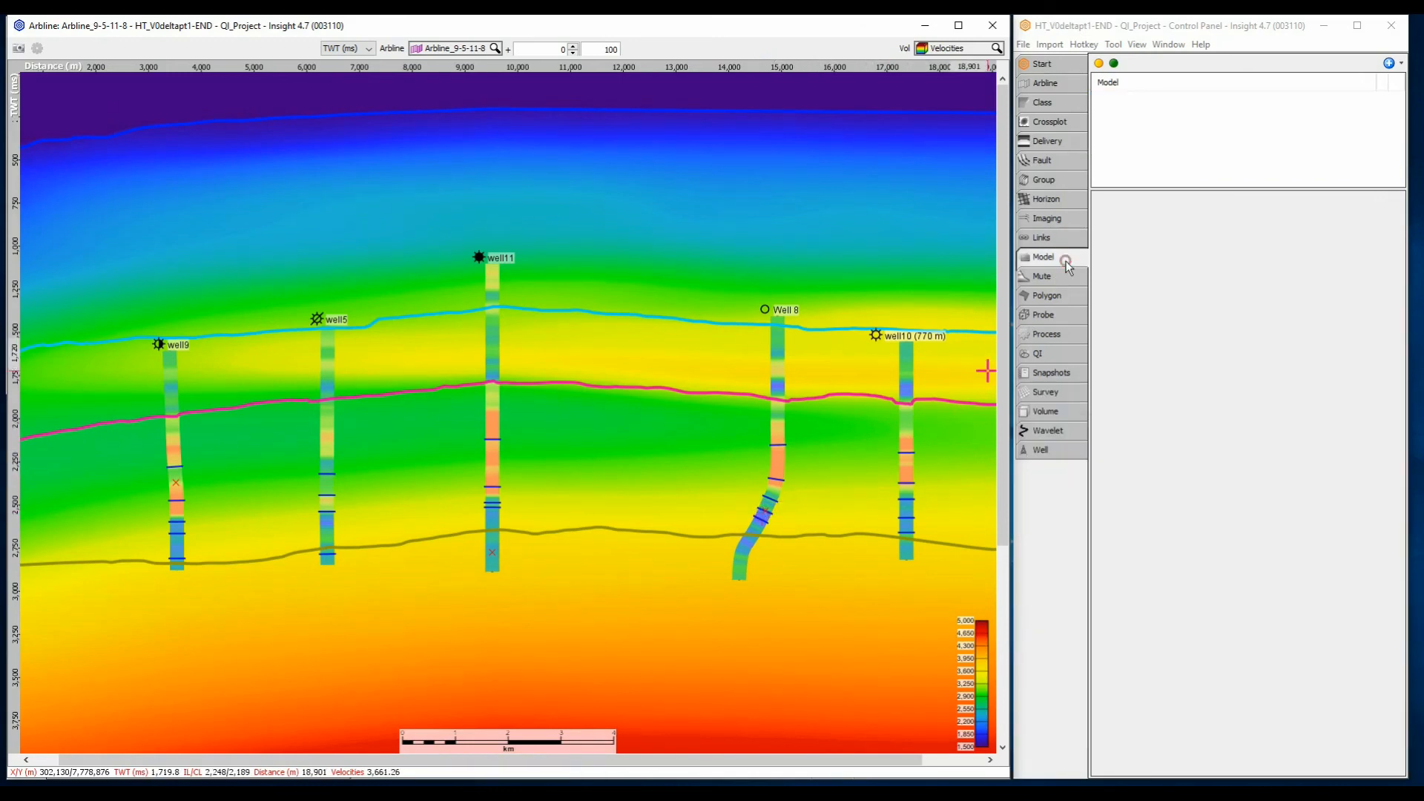
{"action": "left_click", "coordinate": [1388, 63]}
{"action": "left_click", "coordinate": [1372, 81]}
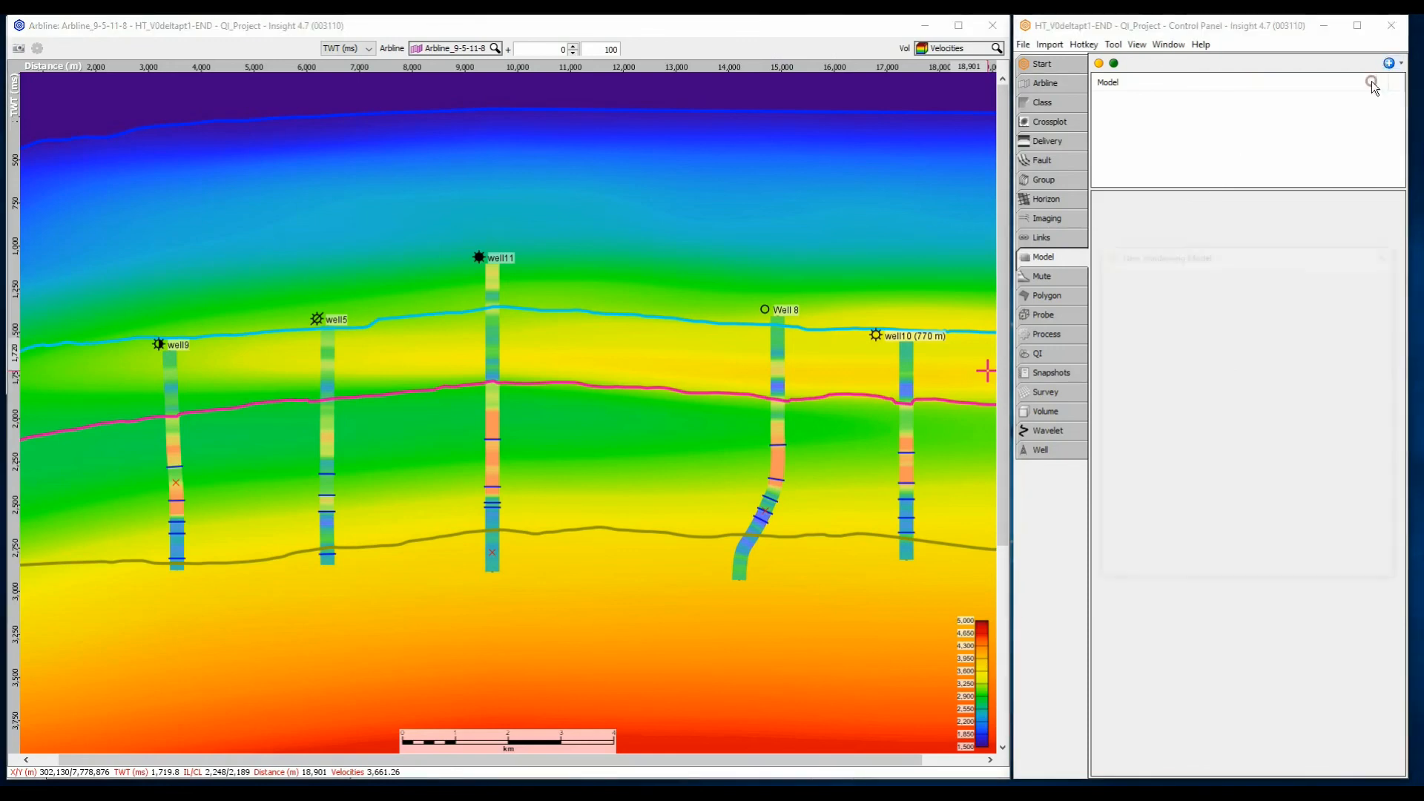
{"action": "type", "text": "5 Layers"}
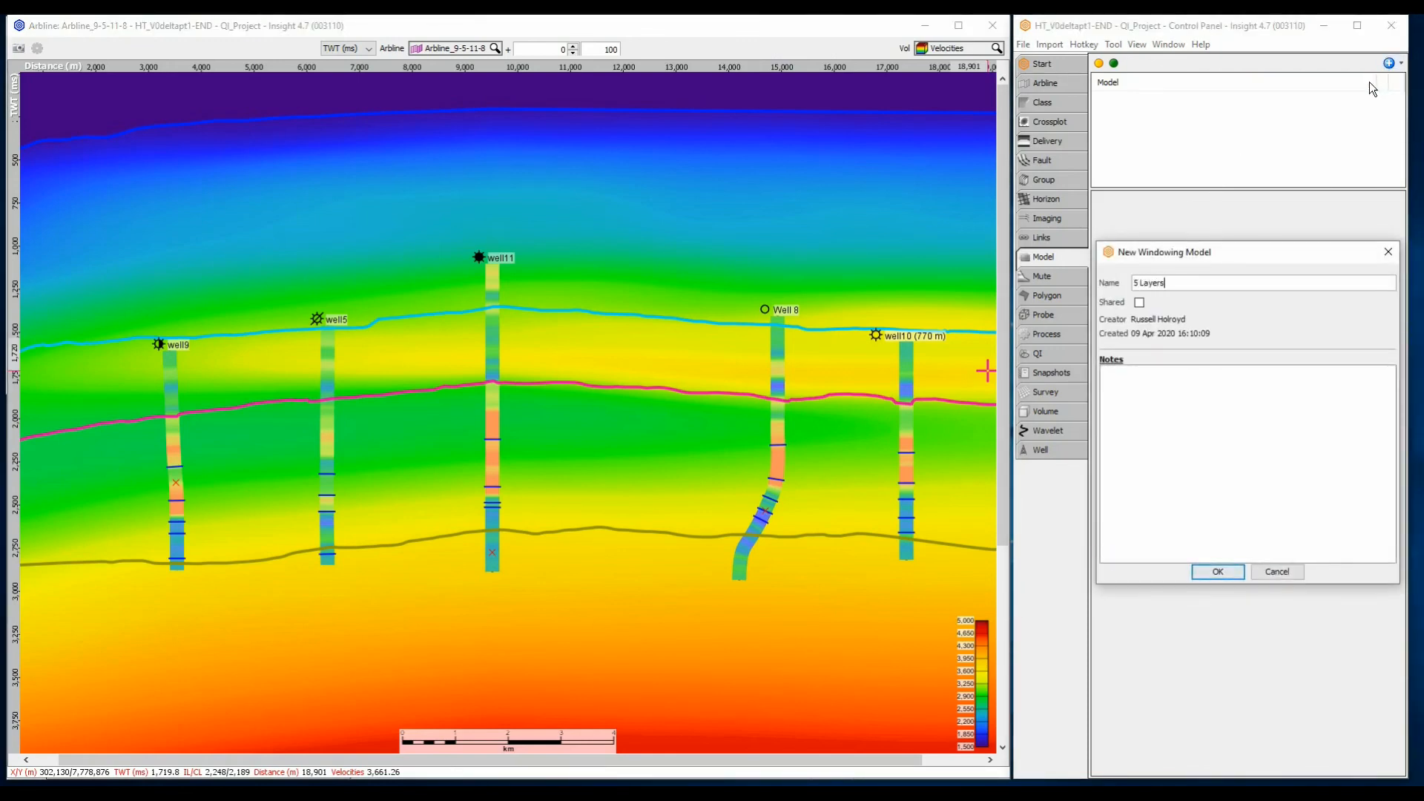
{"action": "key", "text": "Return"}
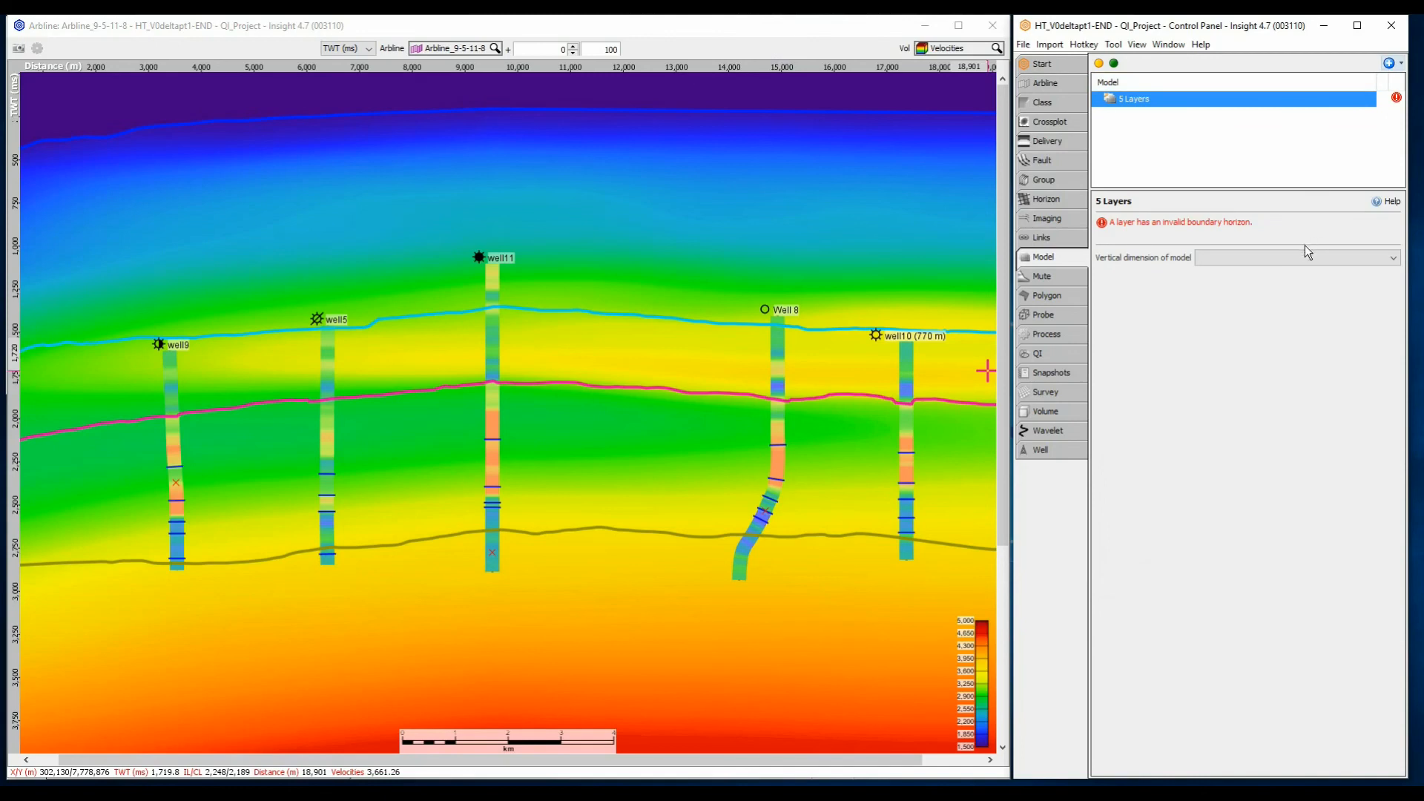
{"action": "left_click", "coordinate": [1301, 254]}
{"action": "left_click", "coordinate": [1278, 283]}
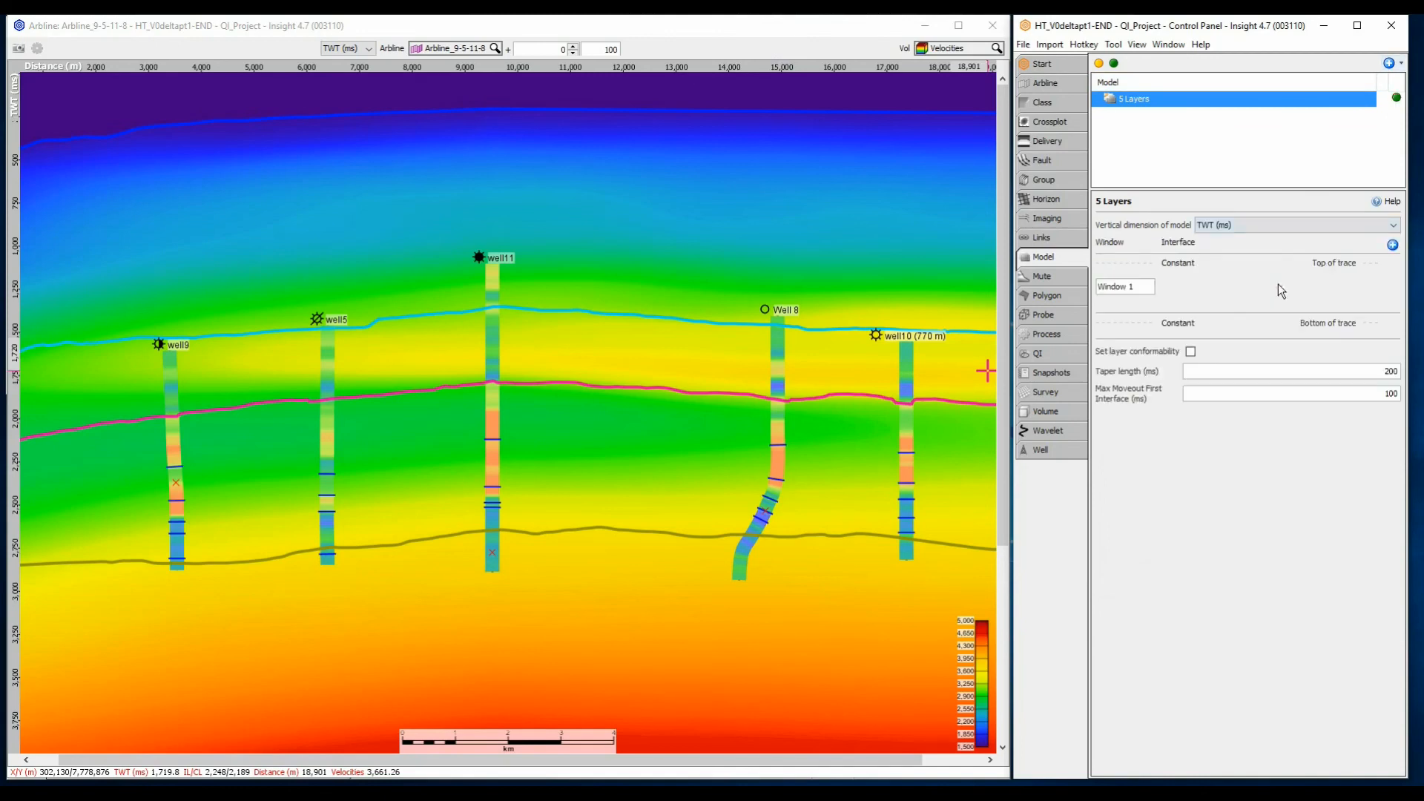
Add four interfaces to the 5 Layers model to divide it into five windows
{"action": "left_click", "coordinate": [1392, 245]}
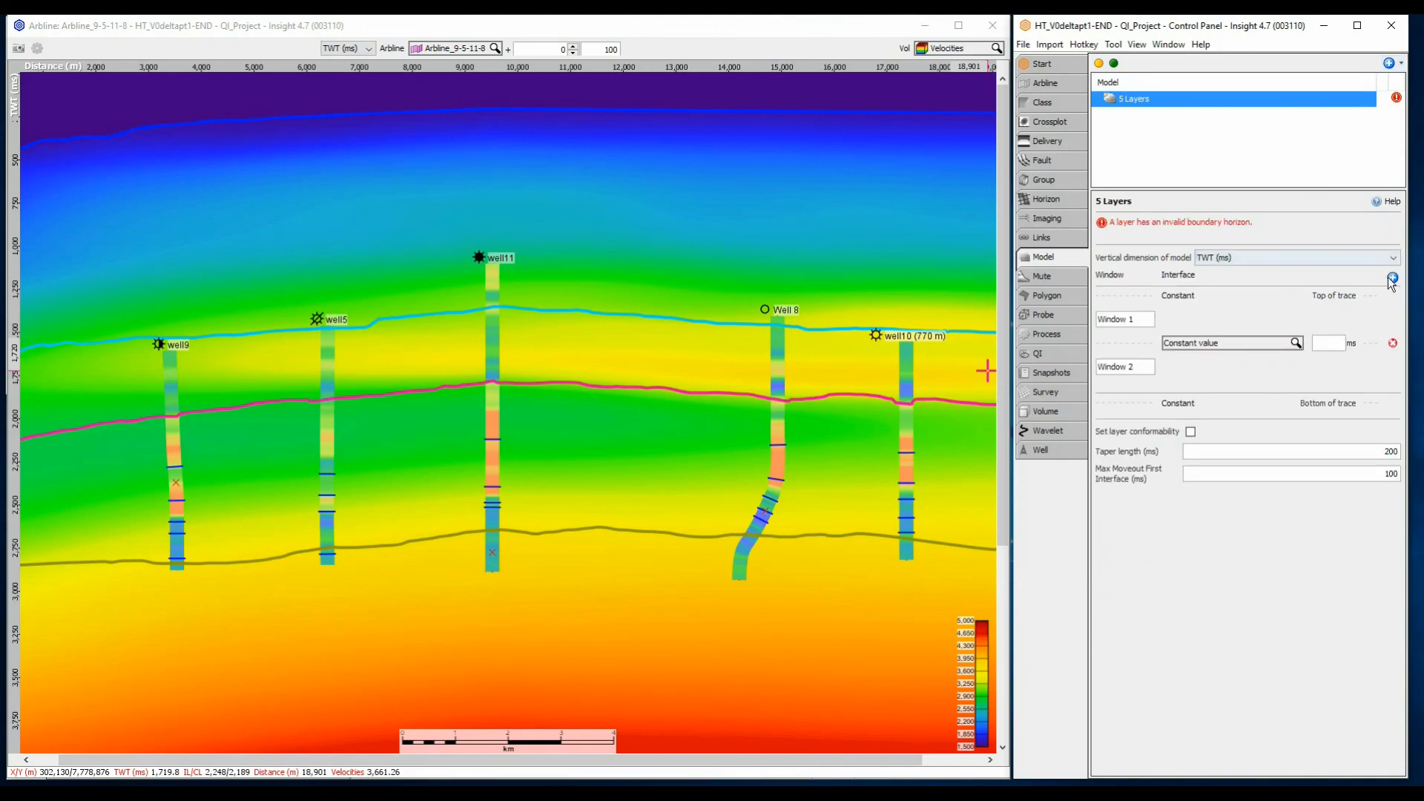
{"action": "left_click", "coordinate": [1392, 278]}
{"action": "left_click", "coordinate": [1391, 278]}
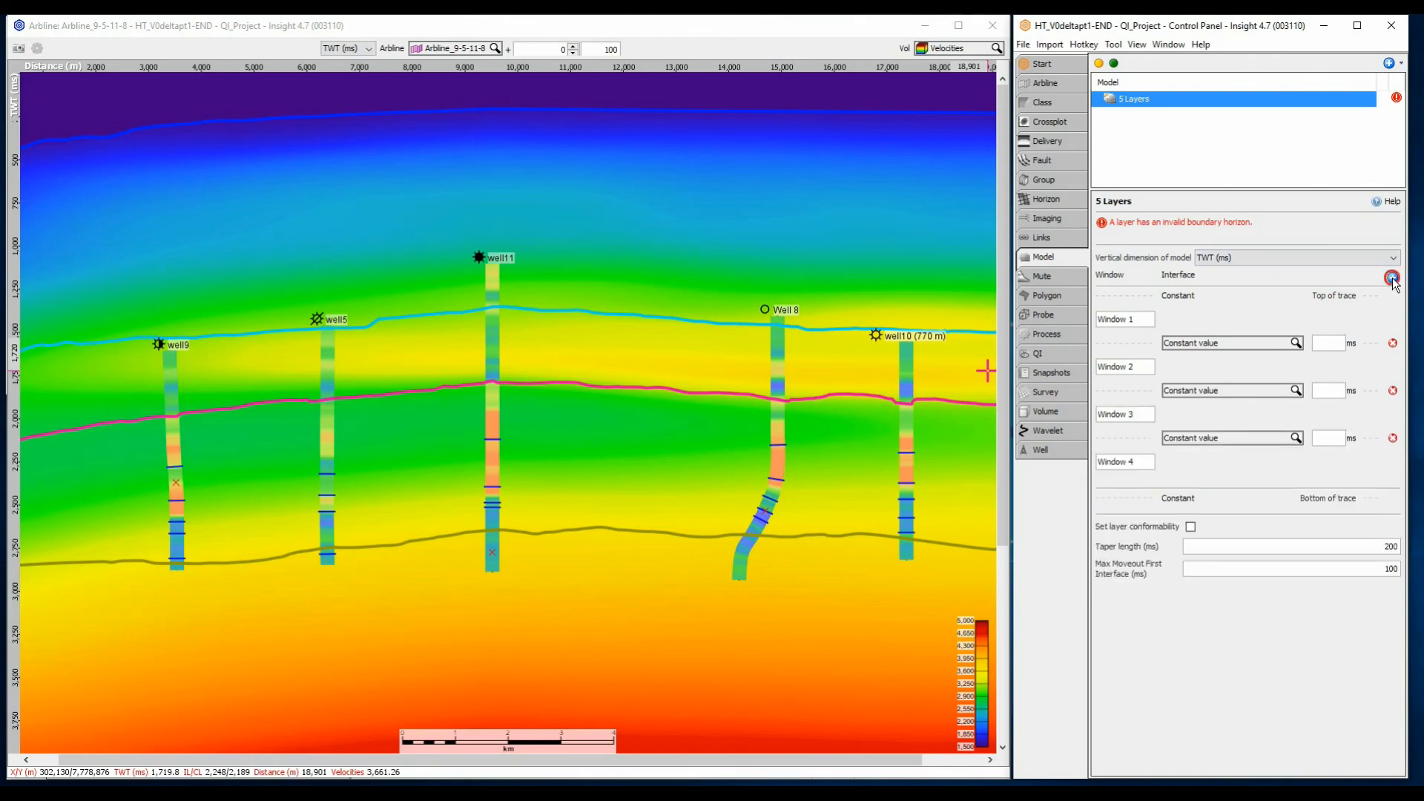
{"action": "left_click", "coordinate": [1391, 278]}
Assign the VELMODEL horizons SeaBed TWT, TCarbs, BCarbs and BaseRes(sand_E5) TWT to the four interfaces, in that order from the top
{"action": "left_click", "coordinate": [1227, 340]}
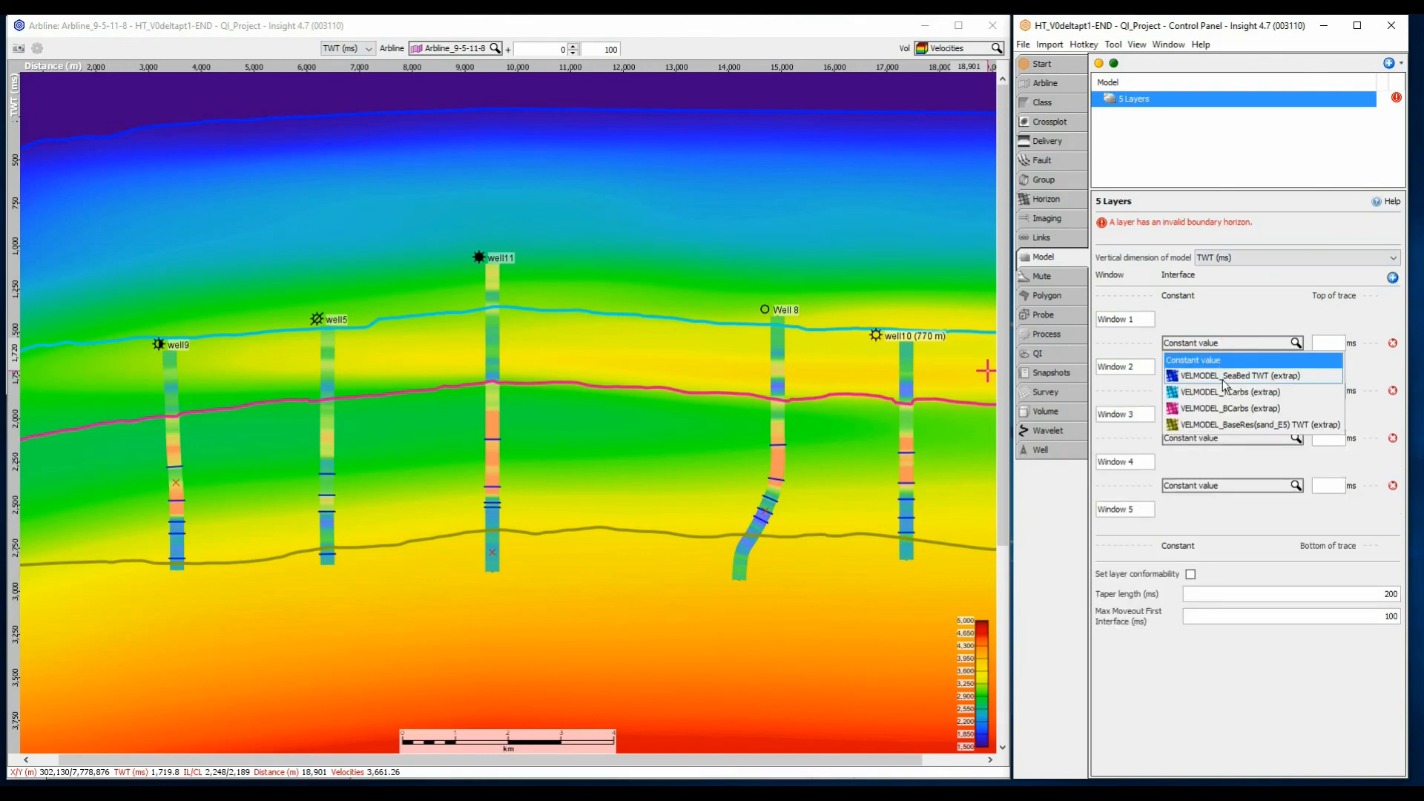
{"action": "left_click", "coordinate": [1222, 375]}
{"action": "left_click", "coordinate": [1225, 393]}
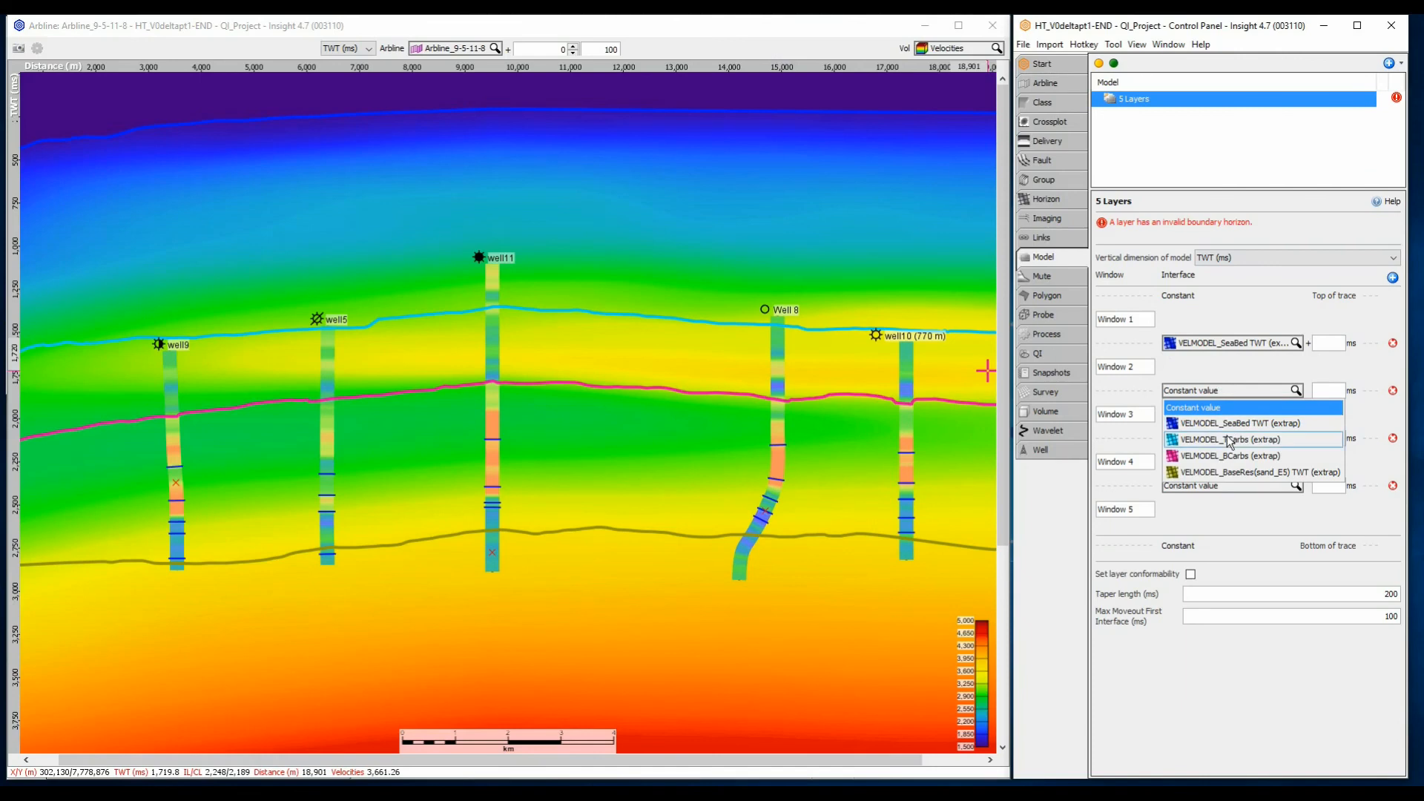
{"action": "left_click", "coordinate": [1227, 439]}
{"action": "left_click", "coordinate": [1227, 438]}
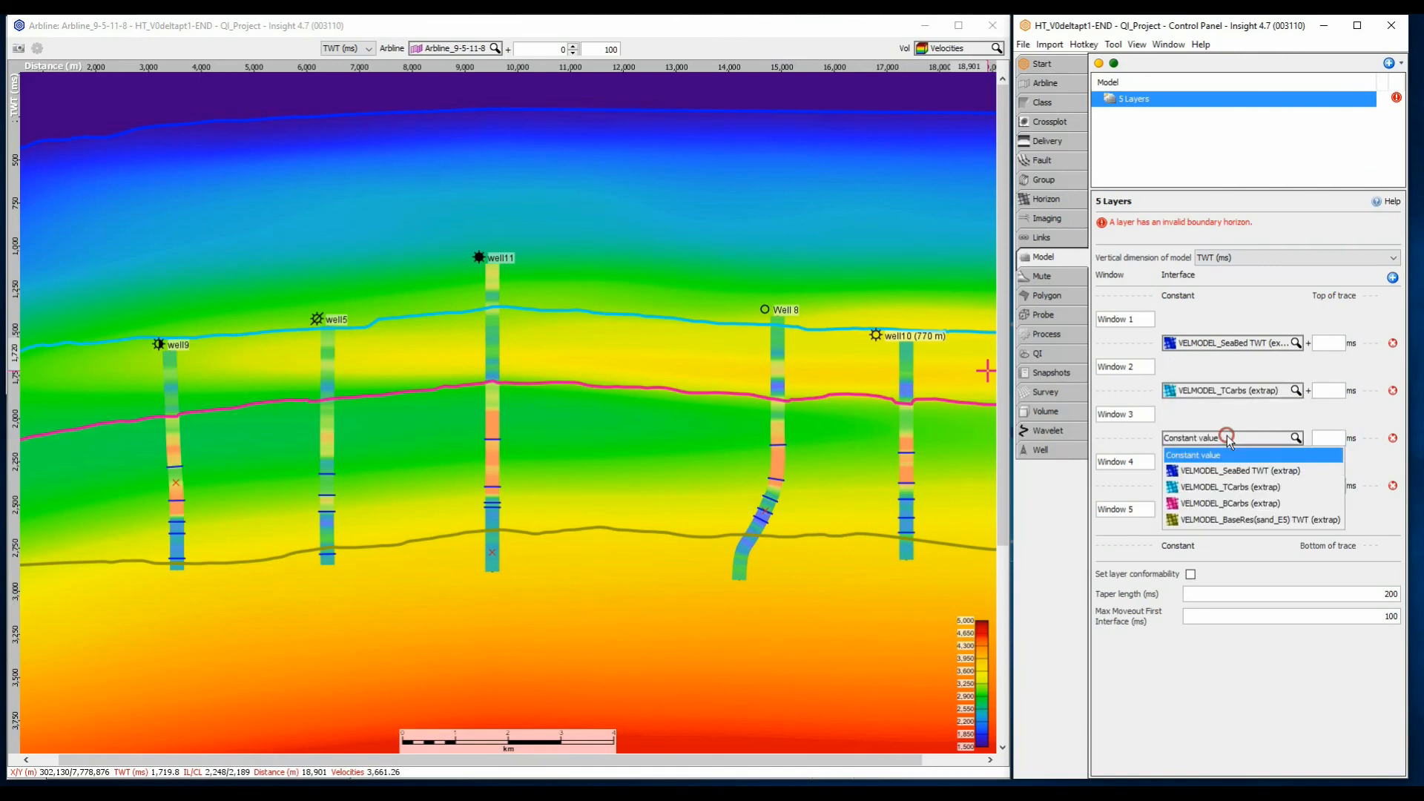
{"action": "left_click", "coordinate": [1232, 502]}
{"action": "left_click", "coordinate": [1233, 489]}
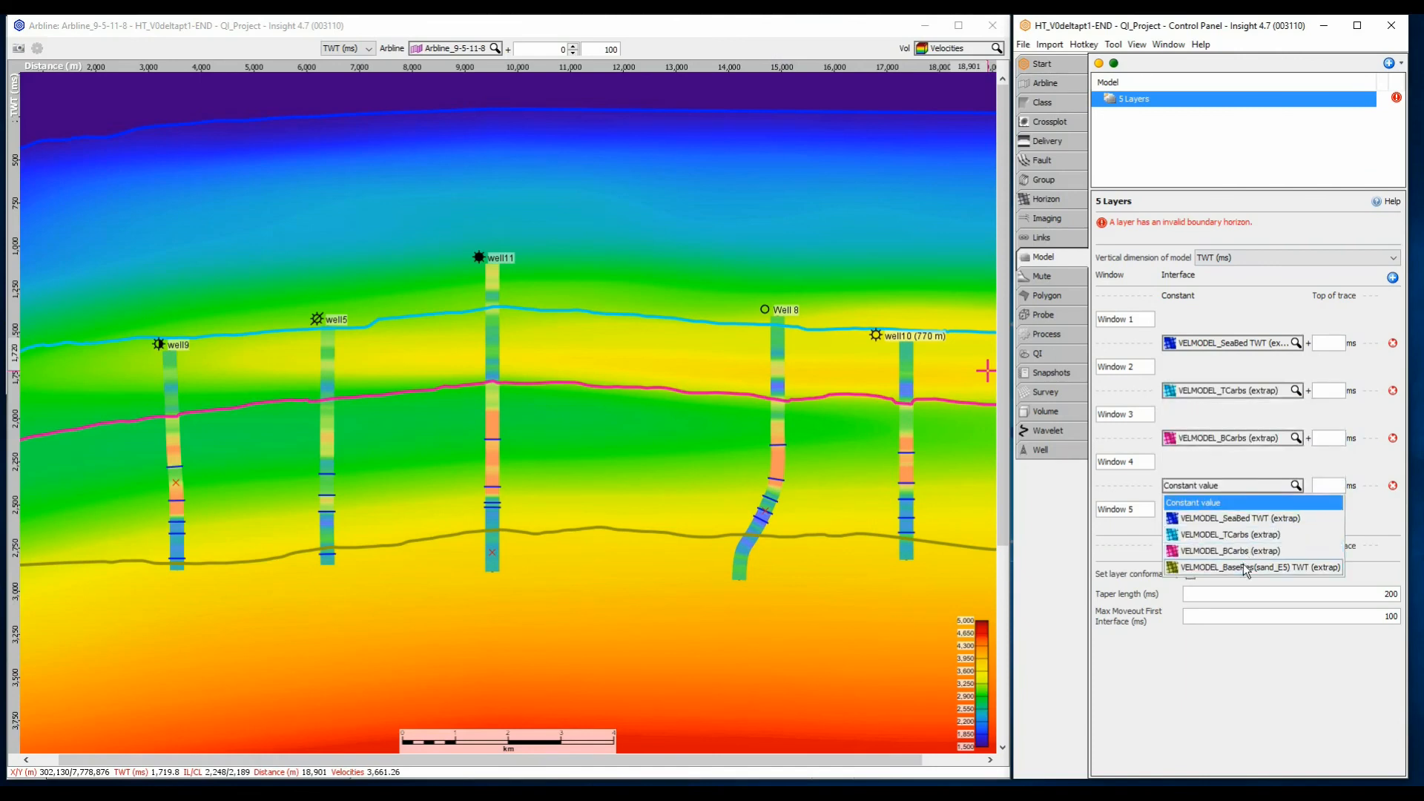
{"action": "left_click", "coordinate": [1238, 568]}
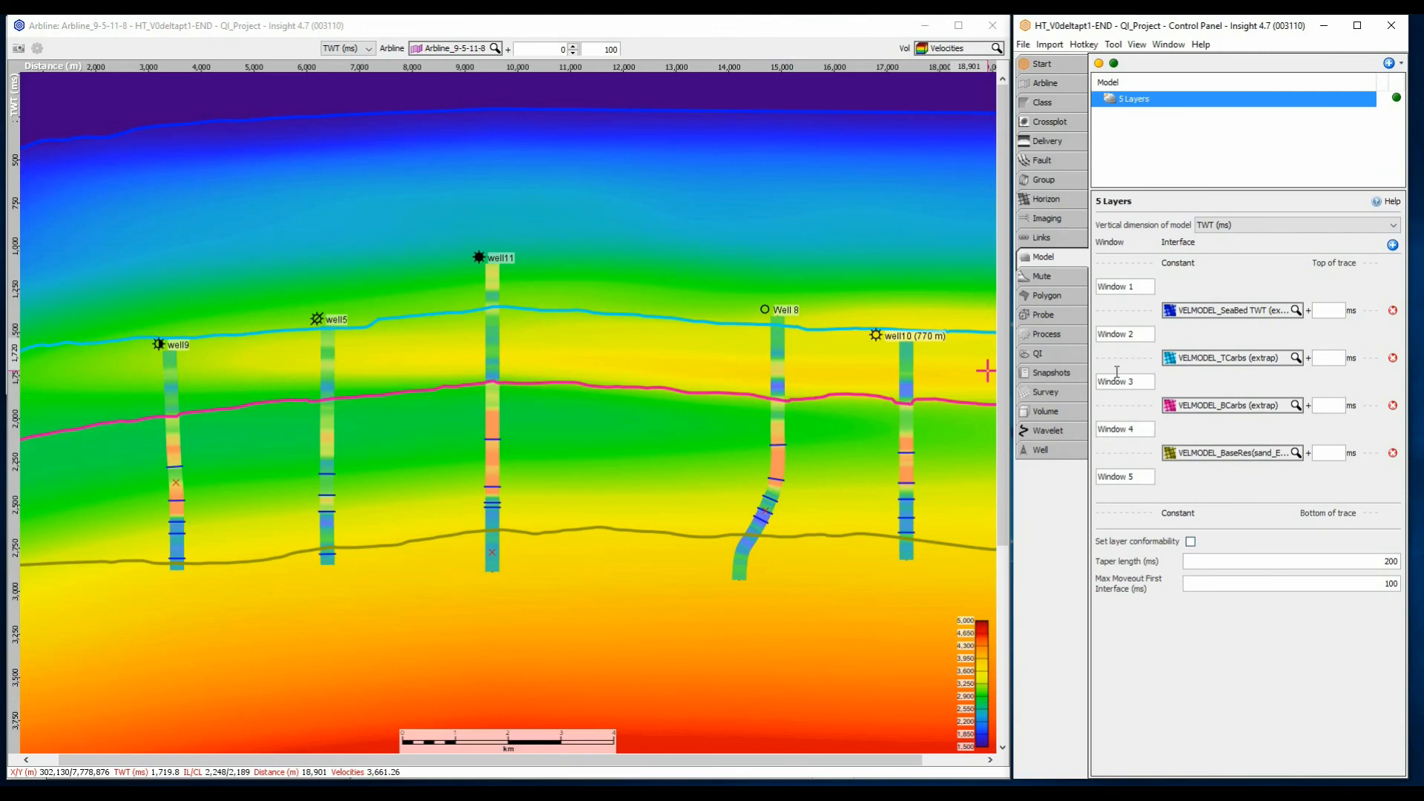
Create a Delta Model process with its default name and use 5 Layers as its windowing model
{"action": "left_click", "coordinate": [1072, 335]}
{"action": "left_click", "coordinate": [1388, 63]}
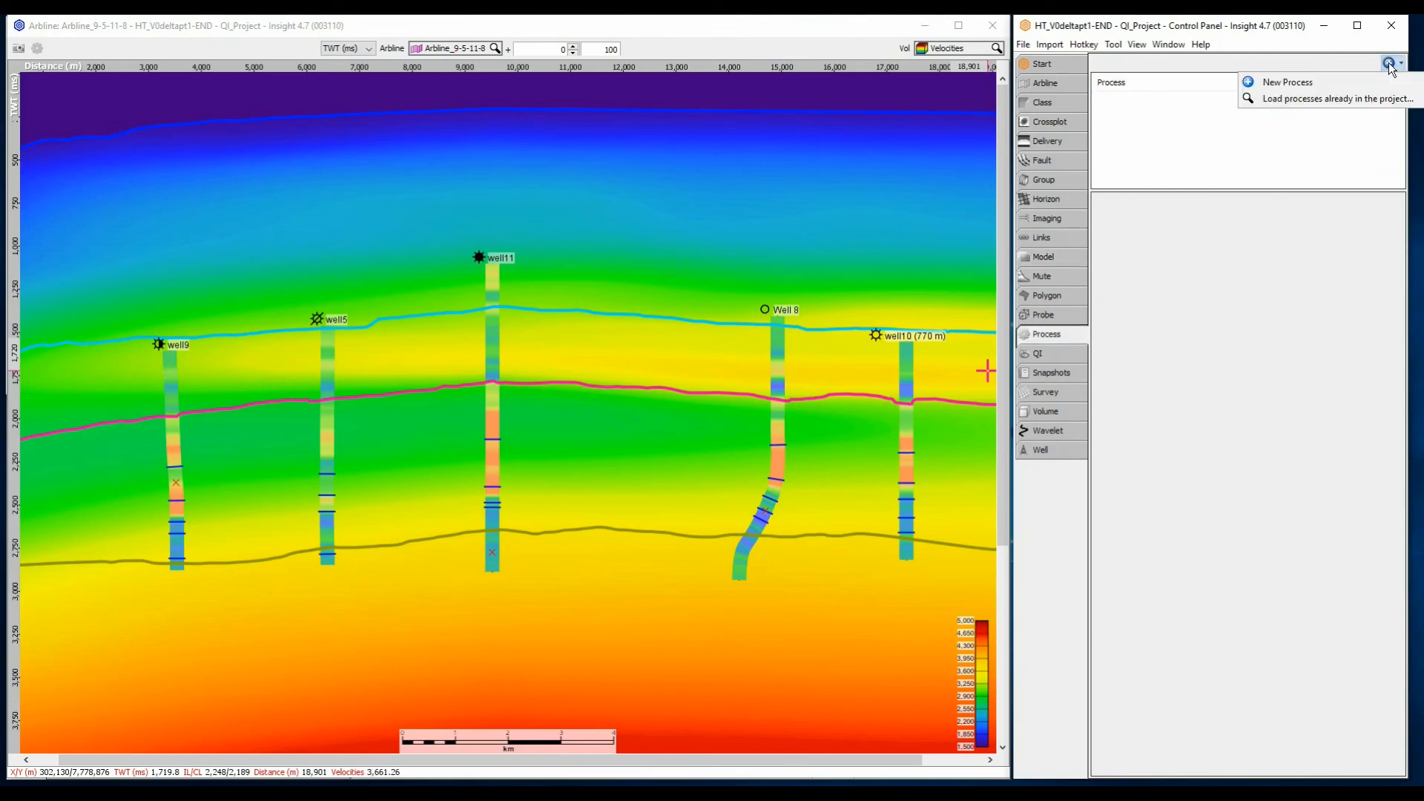
{"action": "left_click", "coordinate": [1373, 81]}
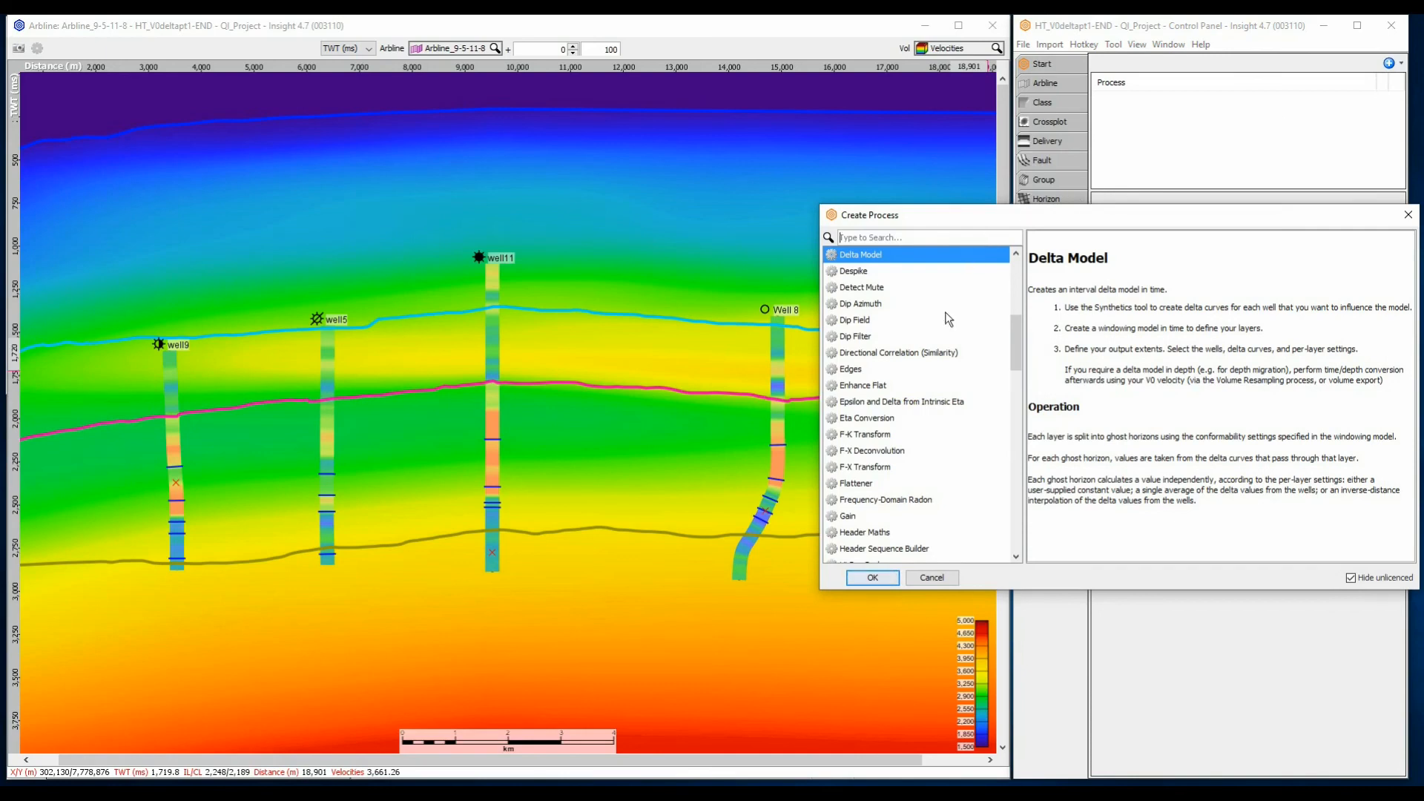
{"action": "left_click", "coordinate": [875, 577]}
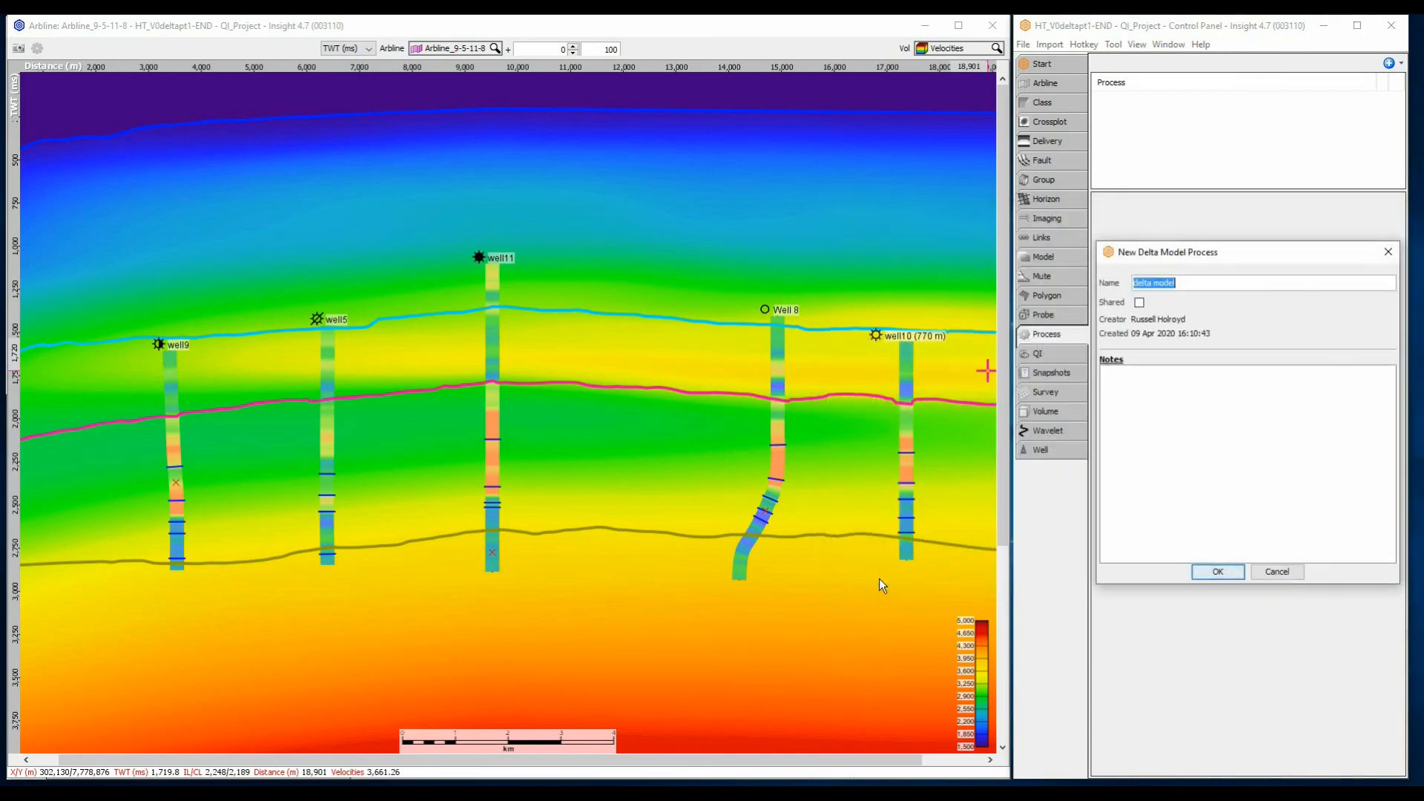
{"action": "left_click", "coordinate": [1203, 573]}
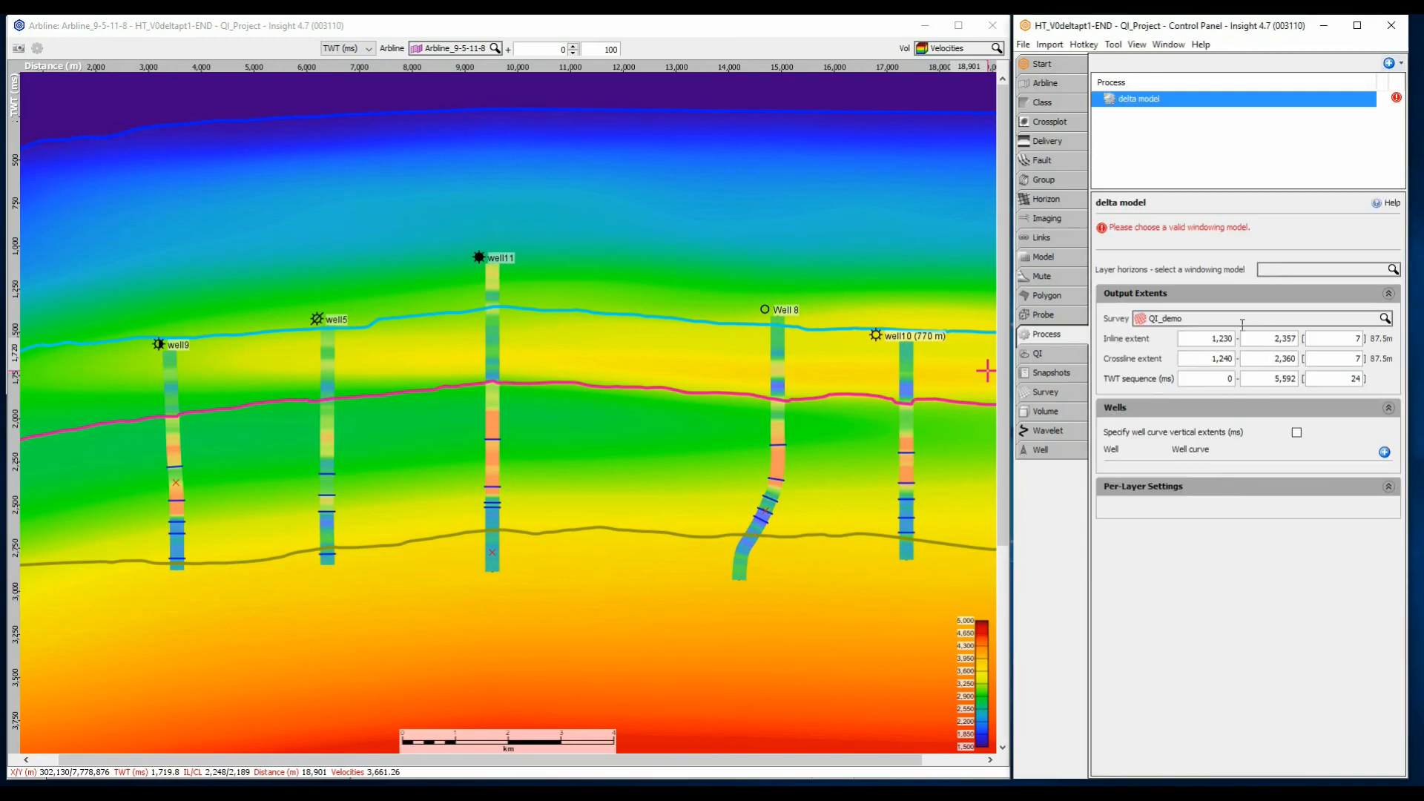
{"action": "left_click", "coordinate": [1265, 269]}
{"action": "left_click", "coordinate": [1277, 300]}
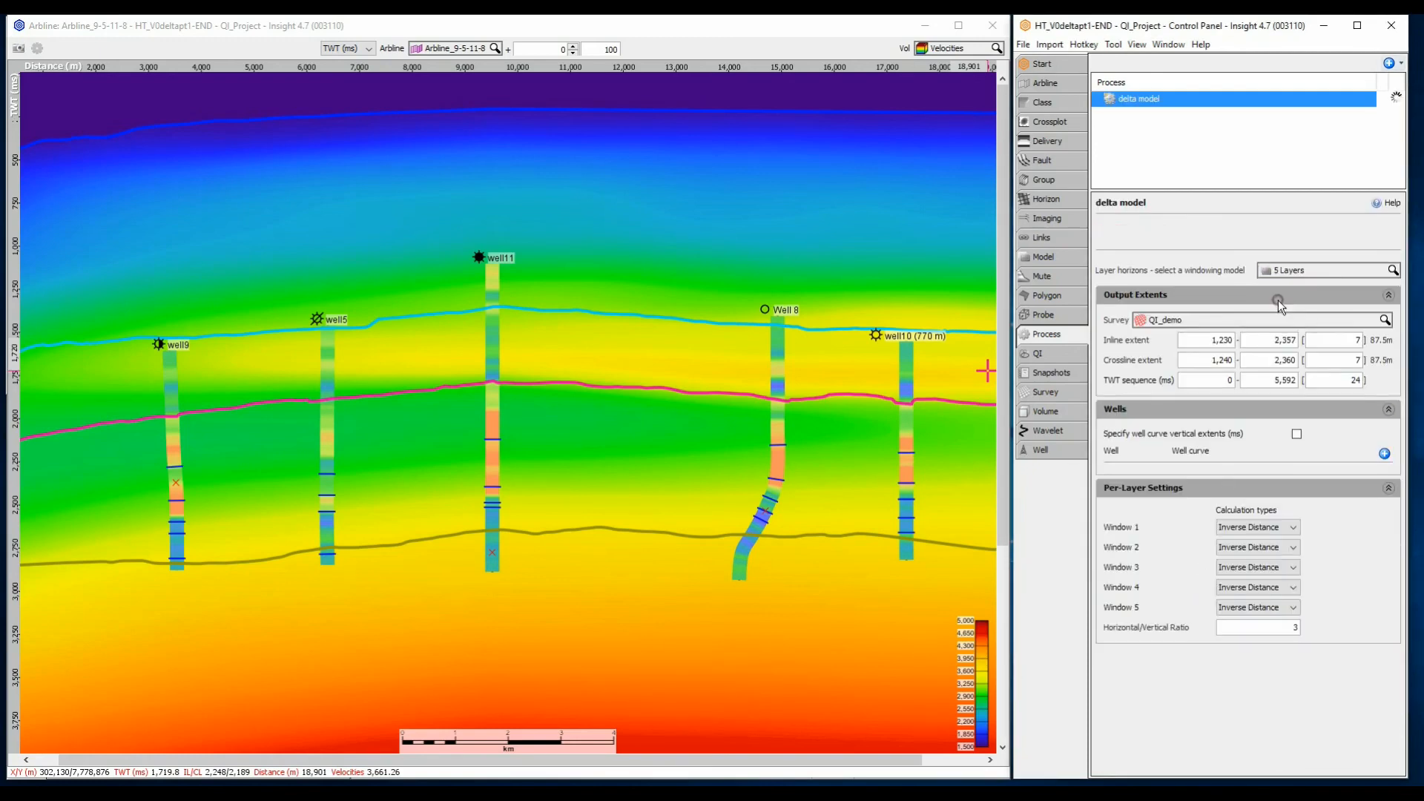
Set both the inline and crossline increments of the delta model's output extents to 8
{"action": "left_click", "coordinate": [1332, 339]}
{"action": "type", "text": "8"}
{"action": "left_click", "coordinate": [1357, 360]}
{"action": "type", "text": "8"}
{"action": "left_click", "coordinate": [1355, 379]}
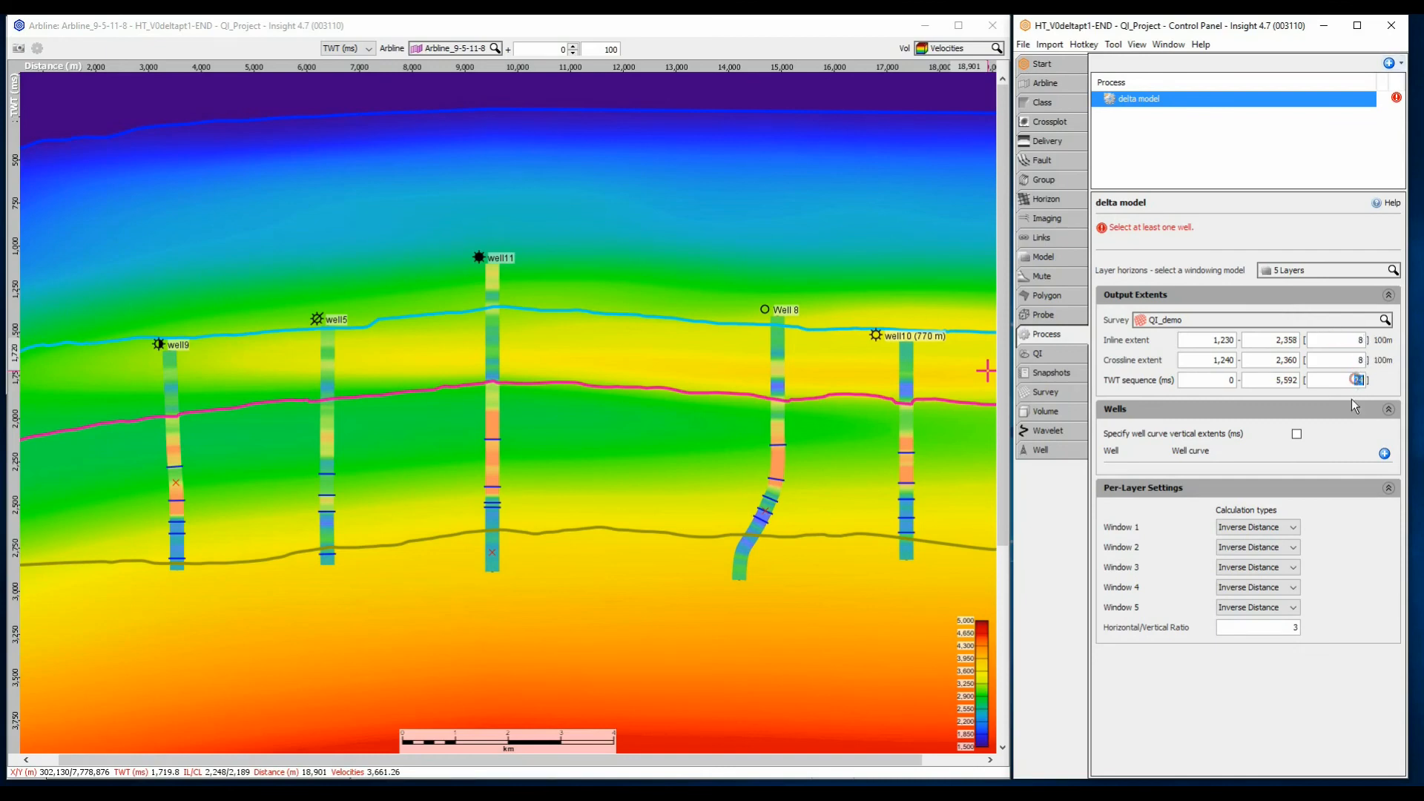
Add the five wells Well 8, well10, well11, well9 and well5 to the delta model process
{"action": "left_click", "coordinate": [1384, 454]}
{"action": "left_click", "coordinate": [1383, 452]}
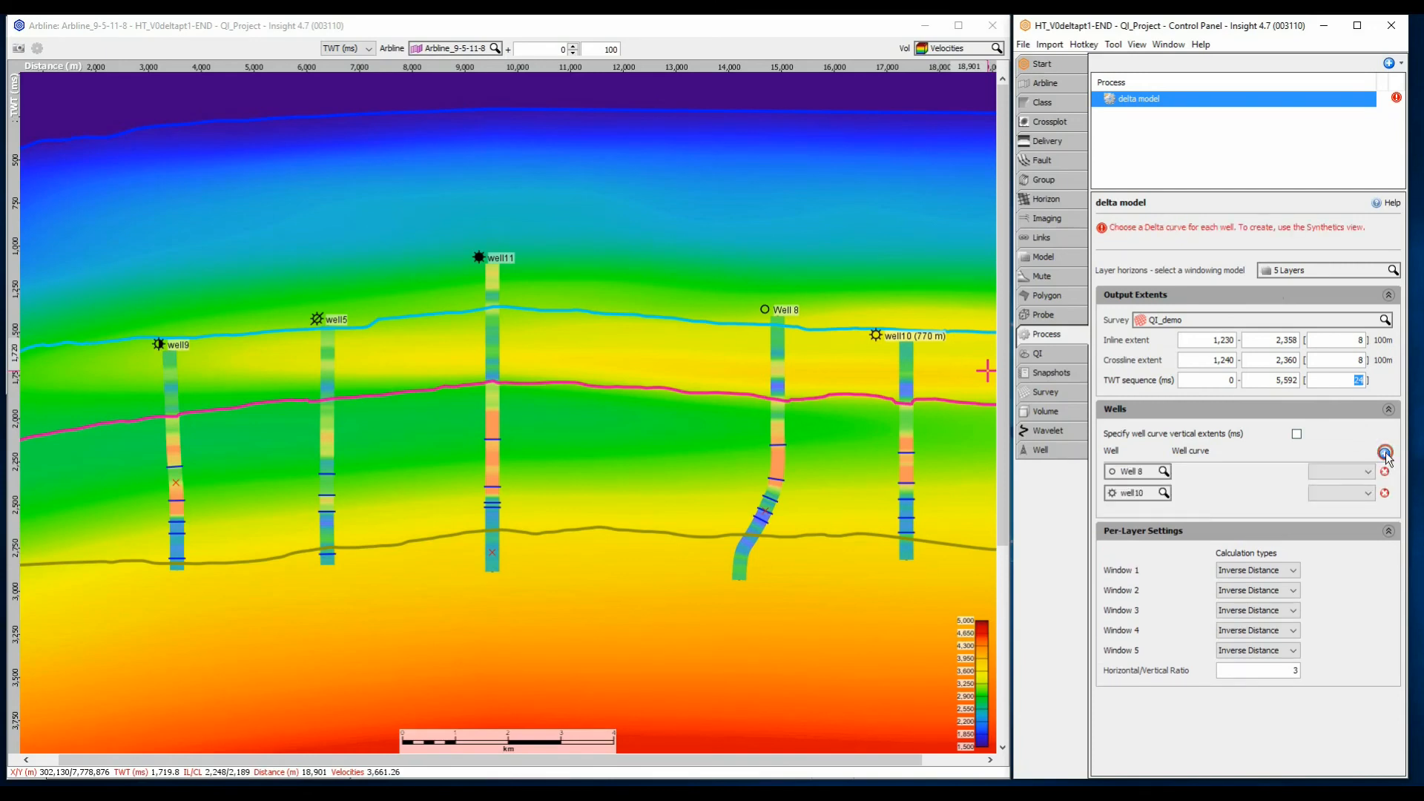
{"action": "left_click", "coordinate": [1384, 452]}
{"action": "left_click", "coordinate": [1383, 453]}
{"action": "left_click", "coordinate": [1384, 453]}
Choose synth: Delta as the well curve for each of the five wells in the delta model
{"action": "left_click", "coordinate": [1341, 472]}
{"action": "left_click", "coordinate": [1333, 488]}
{"action": "left_click", "coordinate": [1332, 493]}
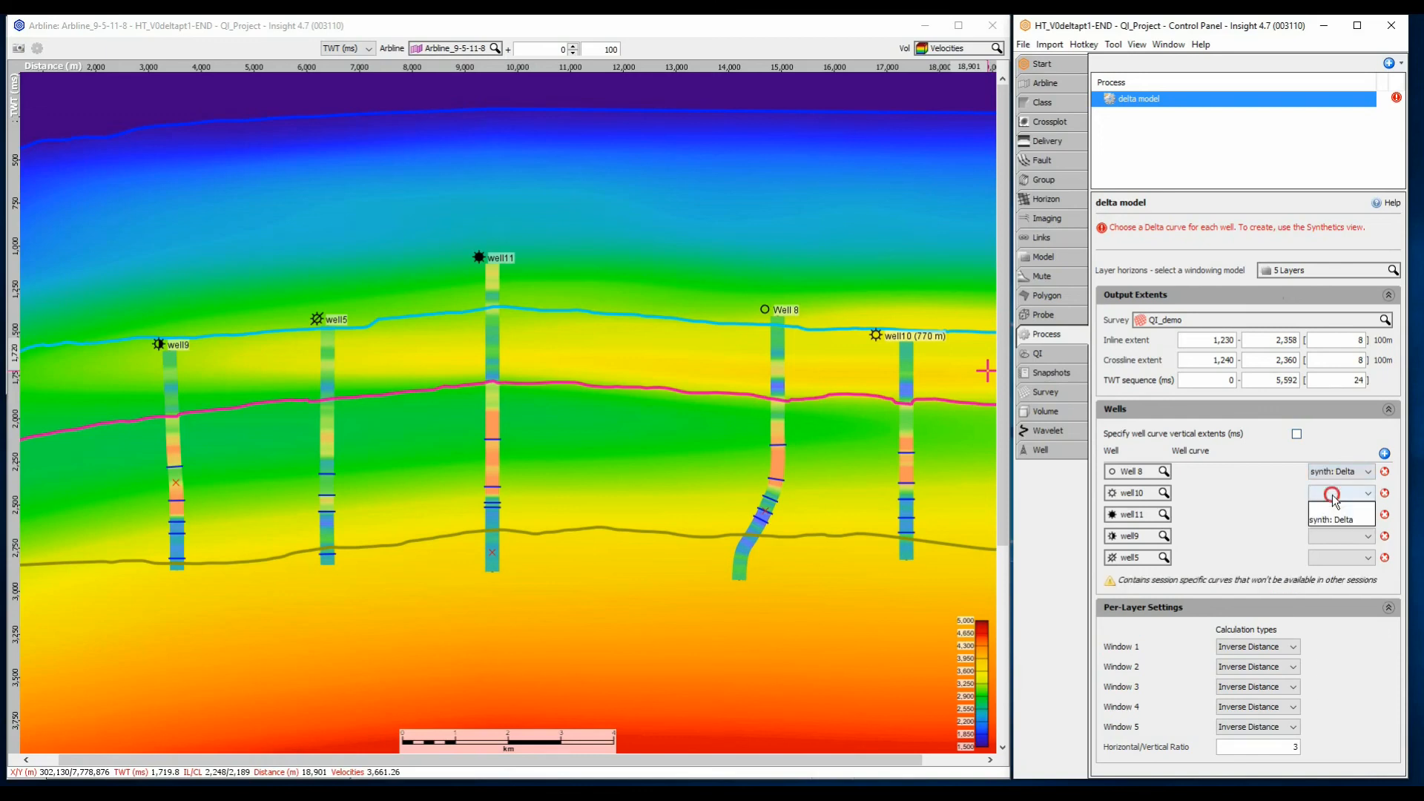
{"action": "left_click", "coordinate": [1331, 519]}
{"action": "left_click", "coordinate": [1334, 514]}
{"action": "left_click", "coordinate": [1326, 541]}
{"action": "left_click", "coordinate": [1331, 535]}
{"action": "left_click", "coordinate": [1329, 561]}
{"action": "left_click", "coordinate": [1329, 561]}
{"action": "left_click", "coordinate": [1327, 583]}
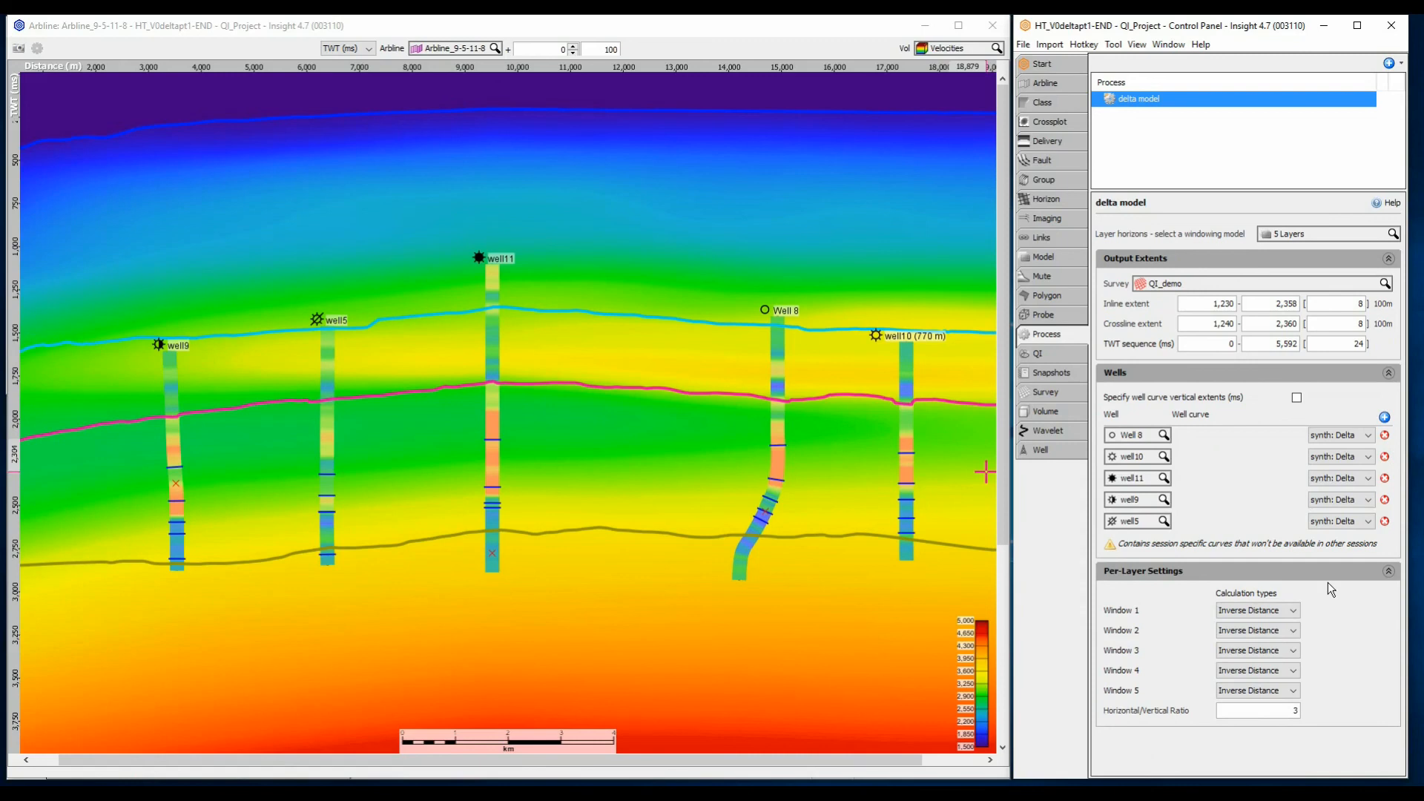
Display the delta model volume on the arbline section
{"action": "left_click", "coordinate": [944, 48]}
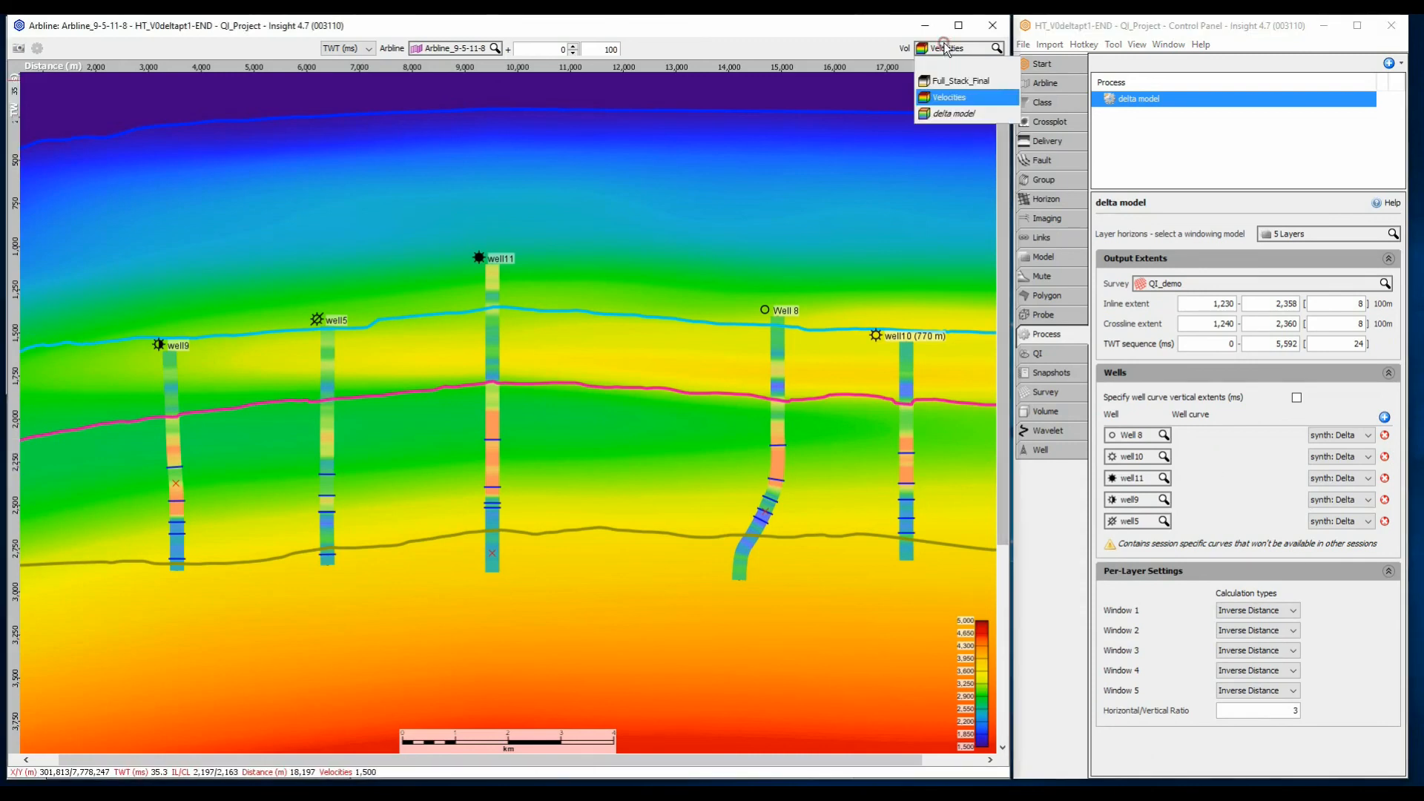
{"action": "left_click", "coordinate": [955, 112]}
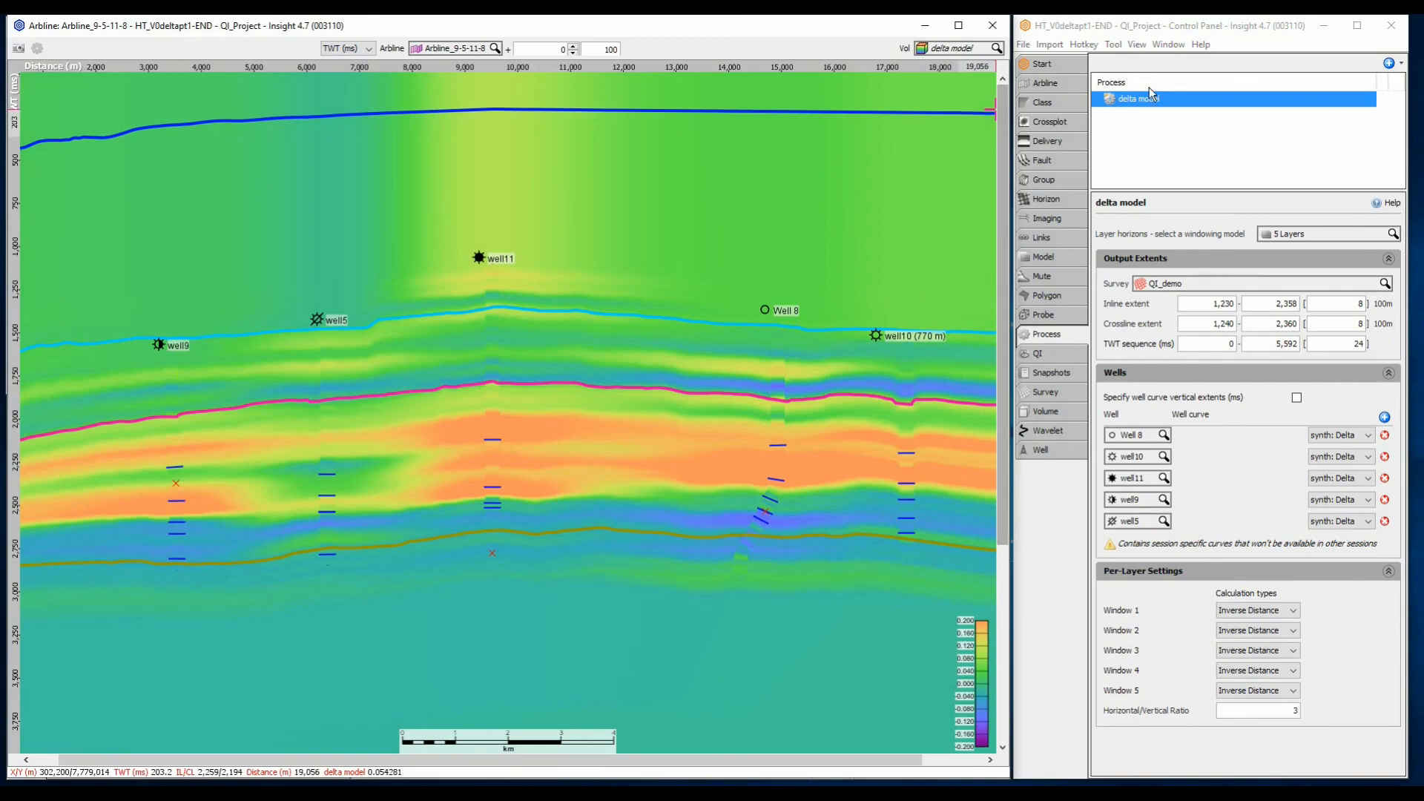
Create a "V0 from delta and isotropic depth mig velocities" process with its default name
{"action": "left_click", "coordinate": [1389, 64]}
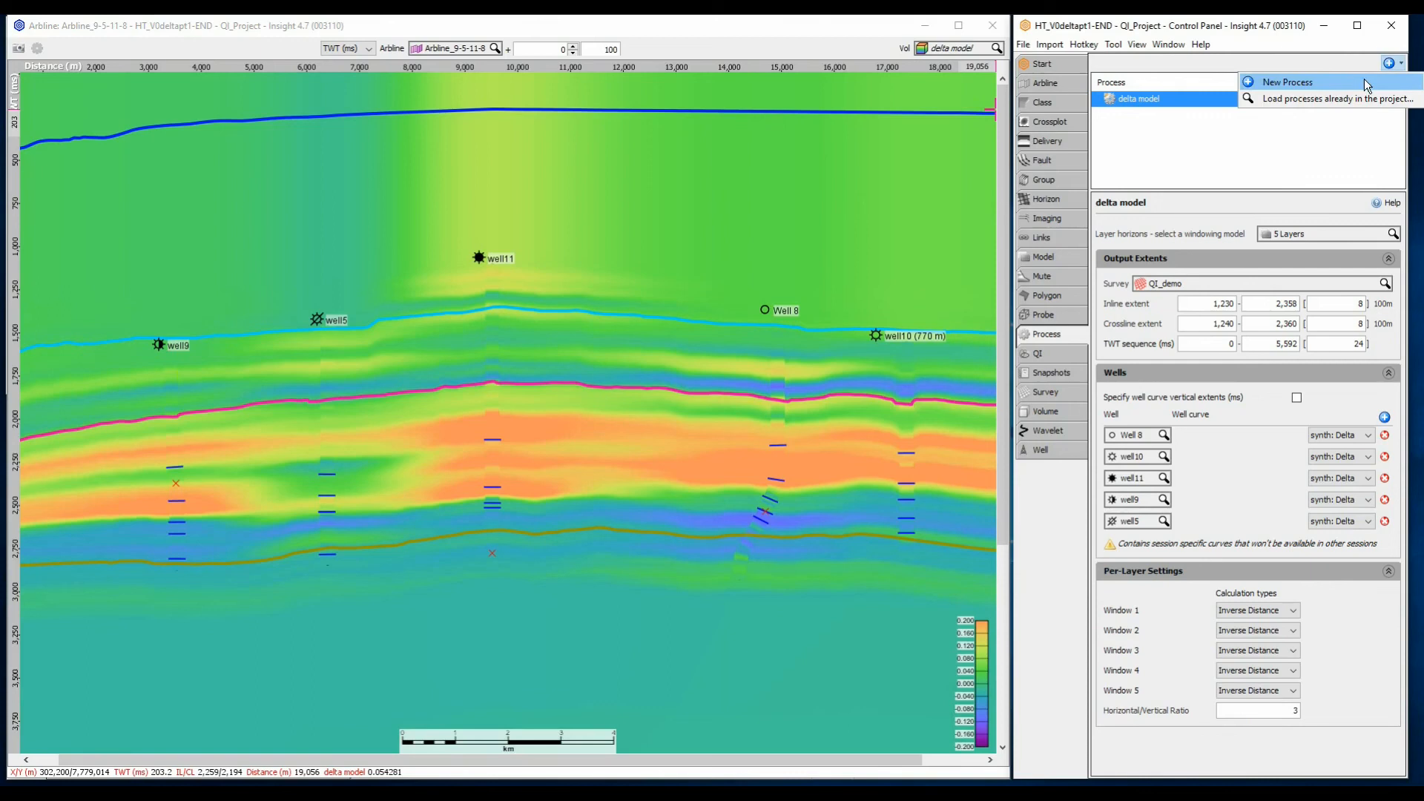
{"action": "left_click", "coordinate": [1362, 79]}
{"action": "left_click", "coordinate": [1049, 236]}
{"action": "type", "text": "v0"}
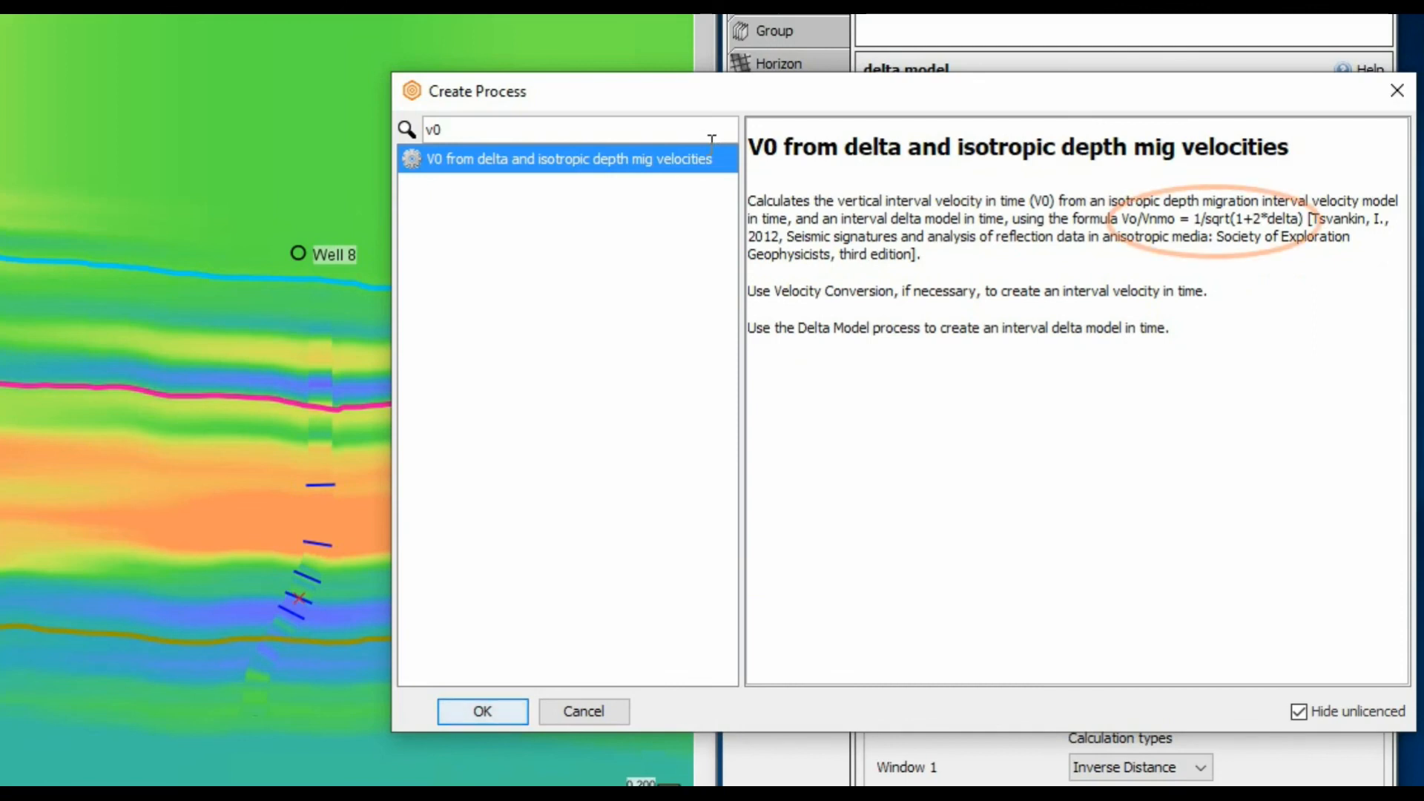
{"action": "left_click", "coordinate": [507, 705]}
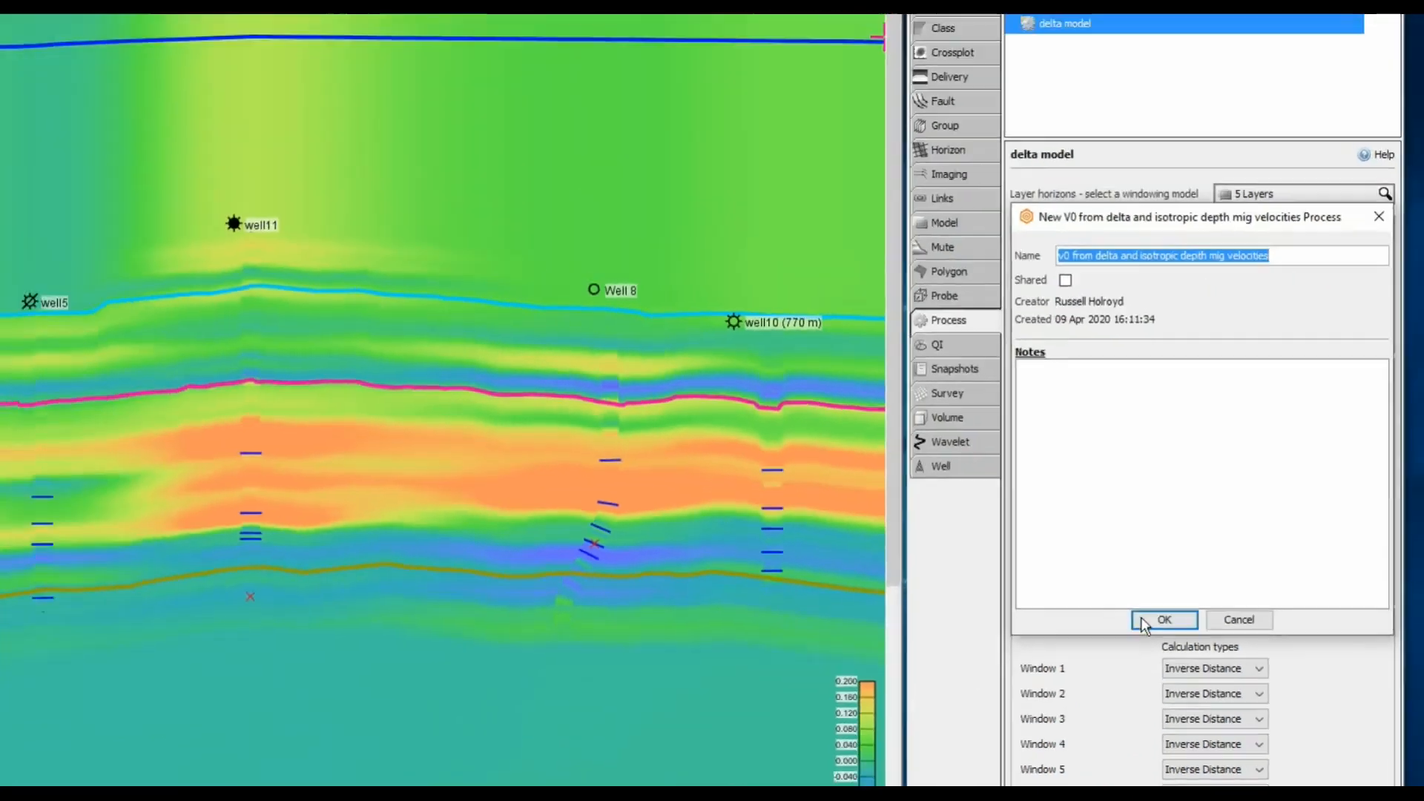
{"action": "left_click", "coordinate": [1041, 697]}
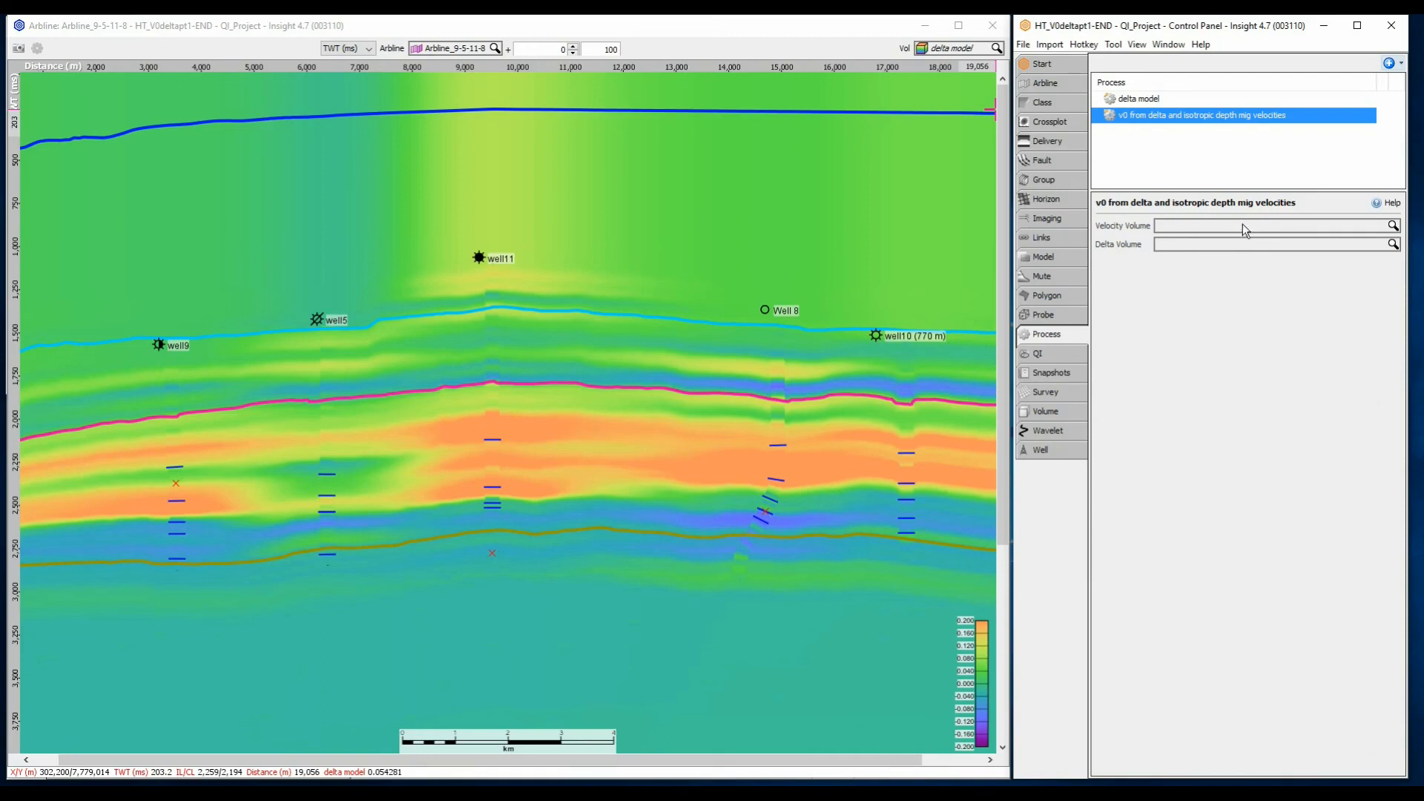
Set Velocities as the velocity volume and delta model as the delta volume, and display the V0 process result on the arbline
{"action": "left_click", "coordinate": [1245, 227]}
{"action": "left_click", "coordinate": [1225, 255]}
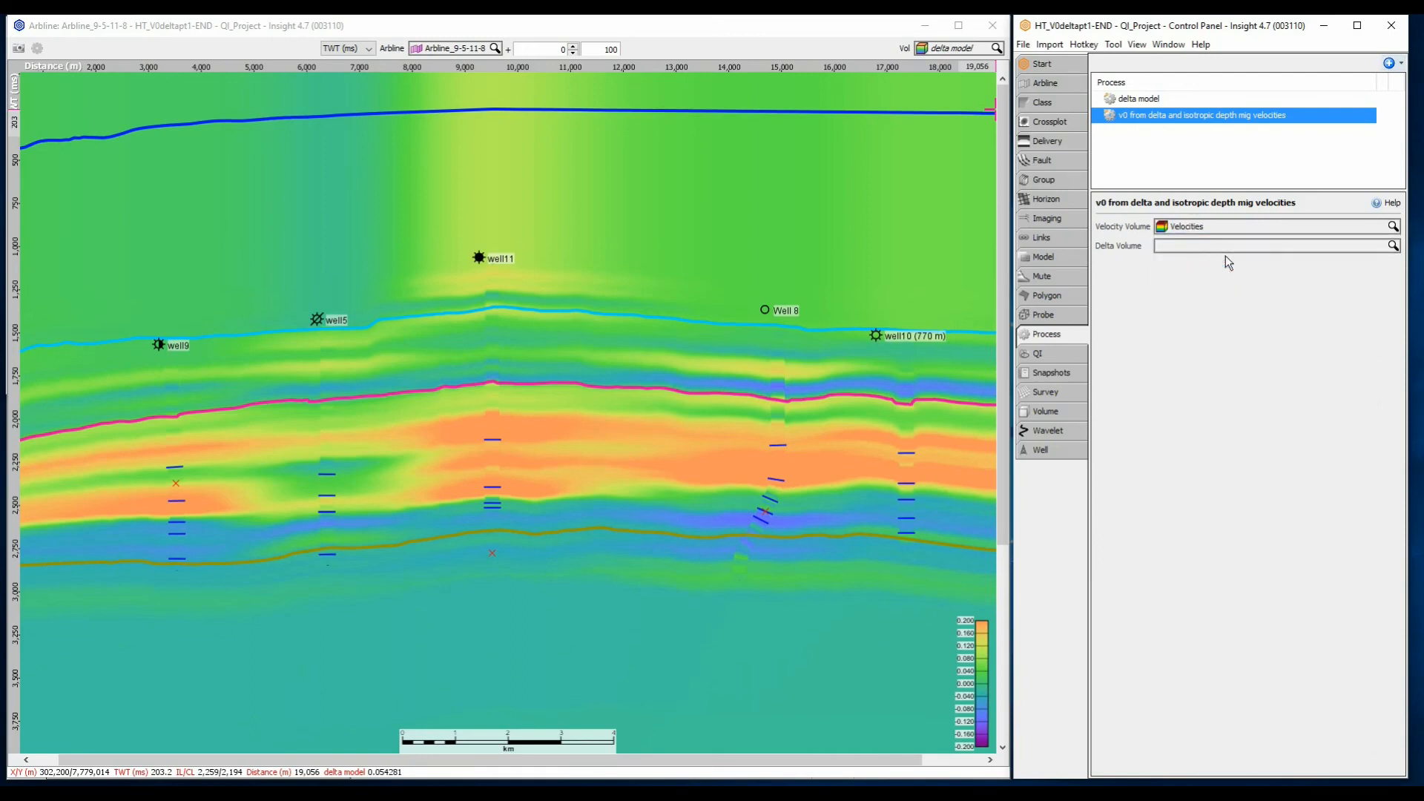
{"action": "left_click", "coordinate": [1225, 247]}
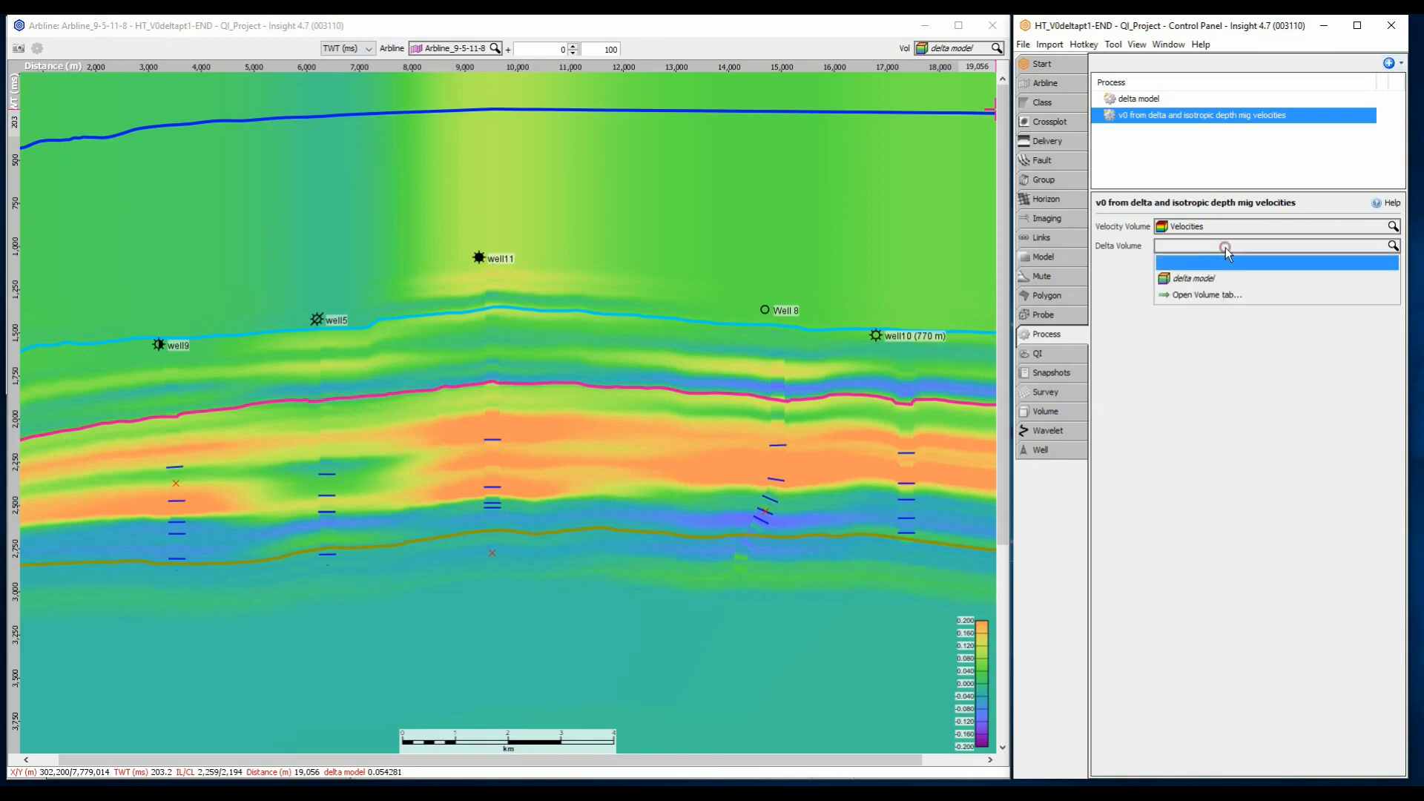
{"action": "left_click", "coordinate": [1211, 278]}
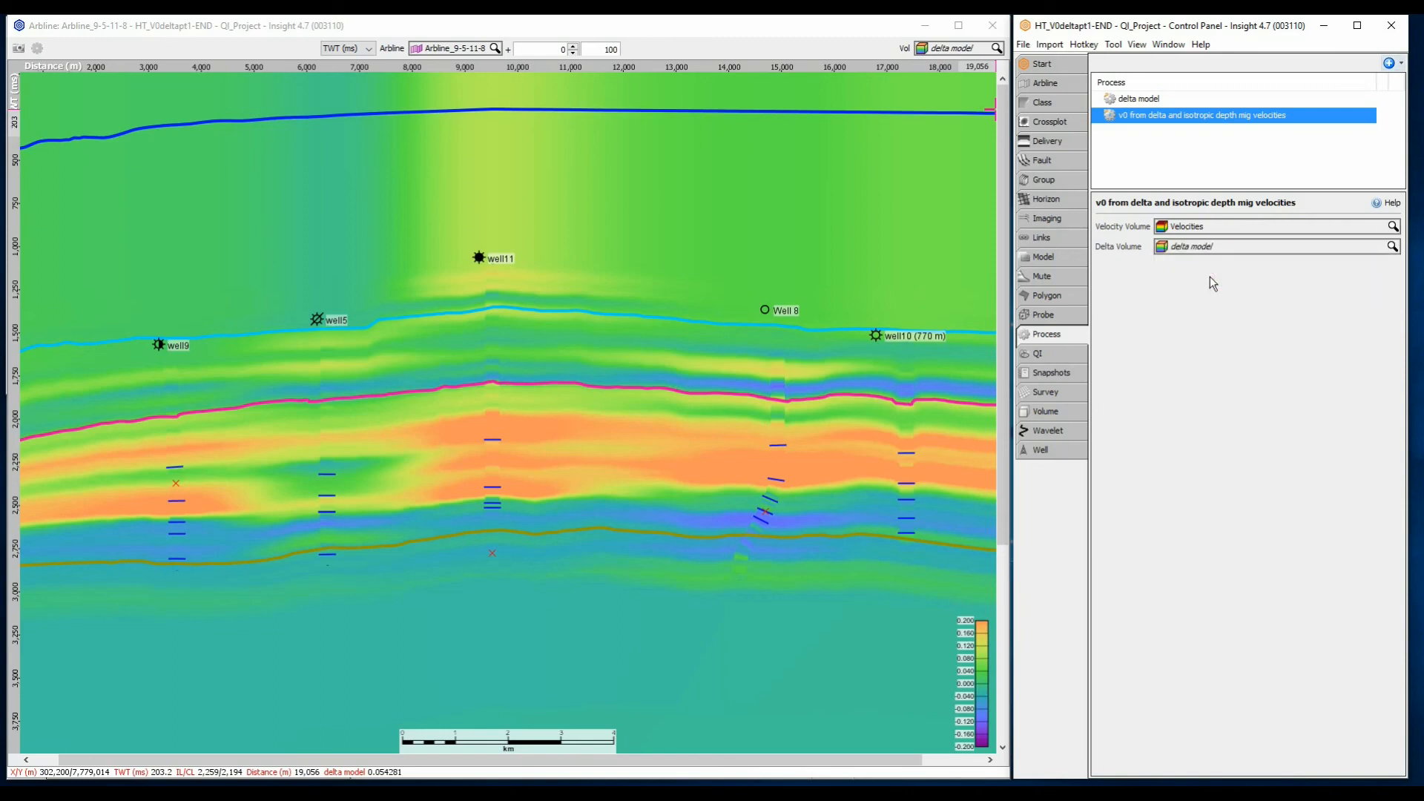
{"action": "left_click", "coordinate": [985, 52]}
{"action": "left_click", "coordinate": [975, 129]}
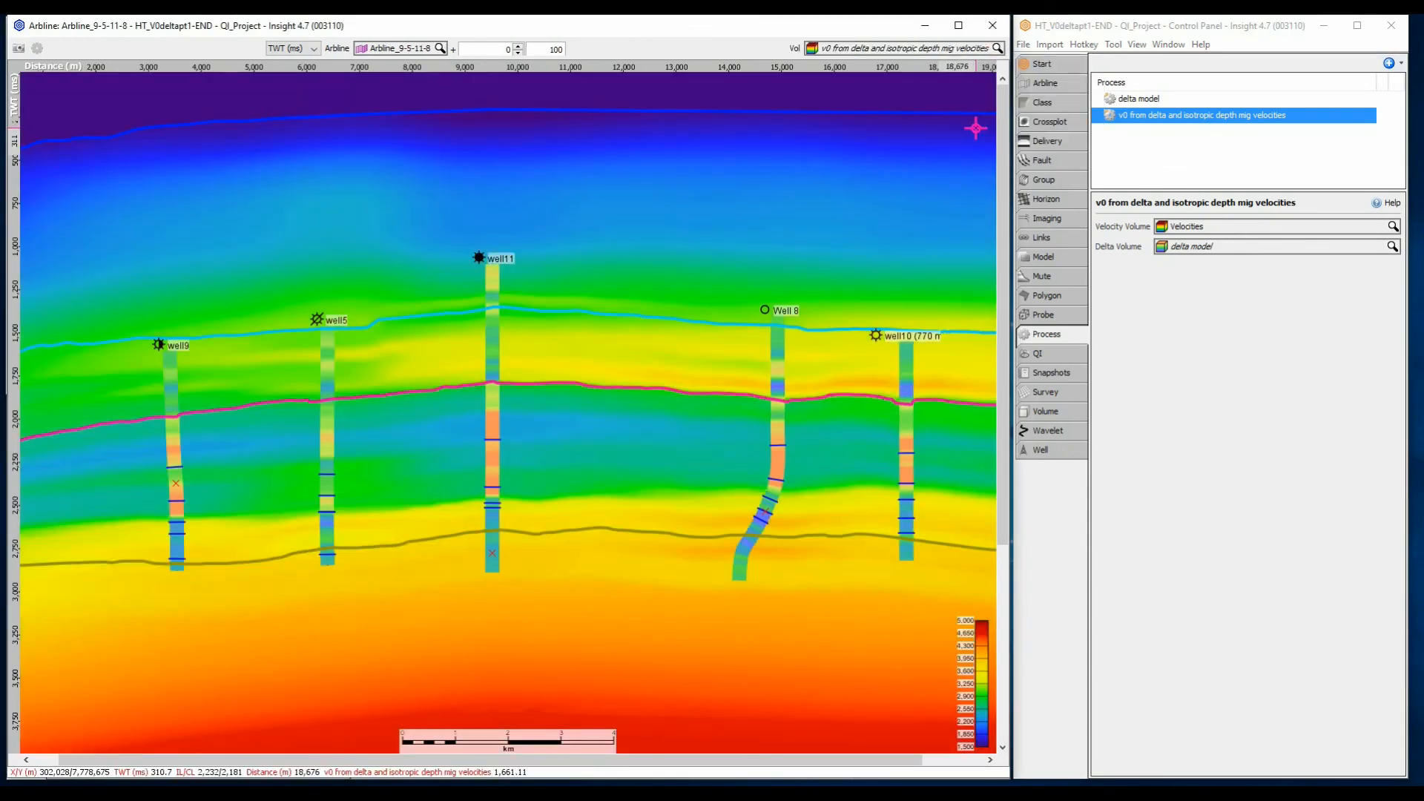
Change the displayed curve of all five selected wells to Velocity (Interval)
{"action": "left_click", "coordinate": [1066, 448]}
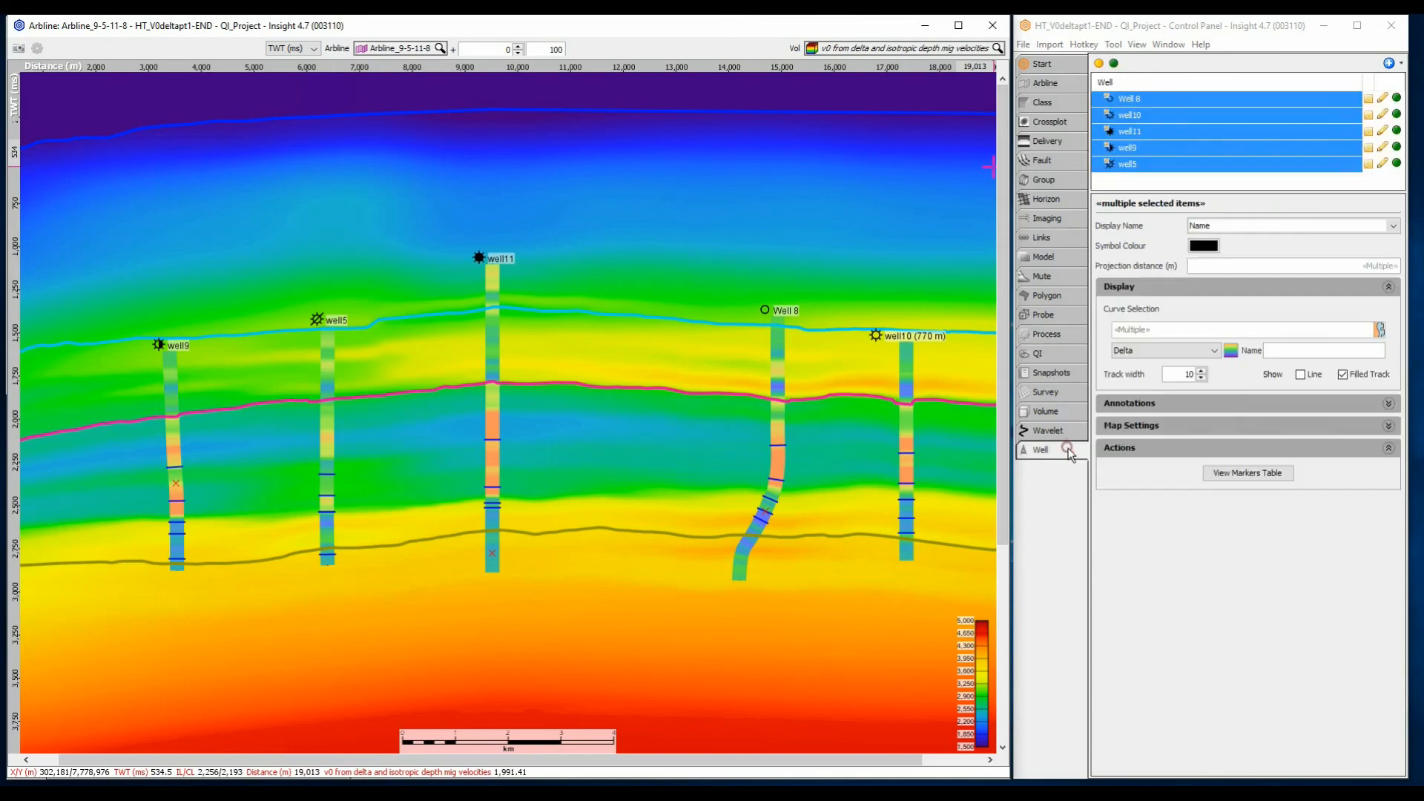
{"action": "left_click", "coordinate": [1159, 352]}
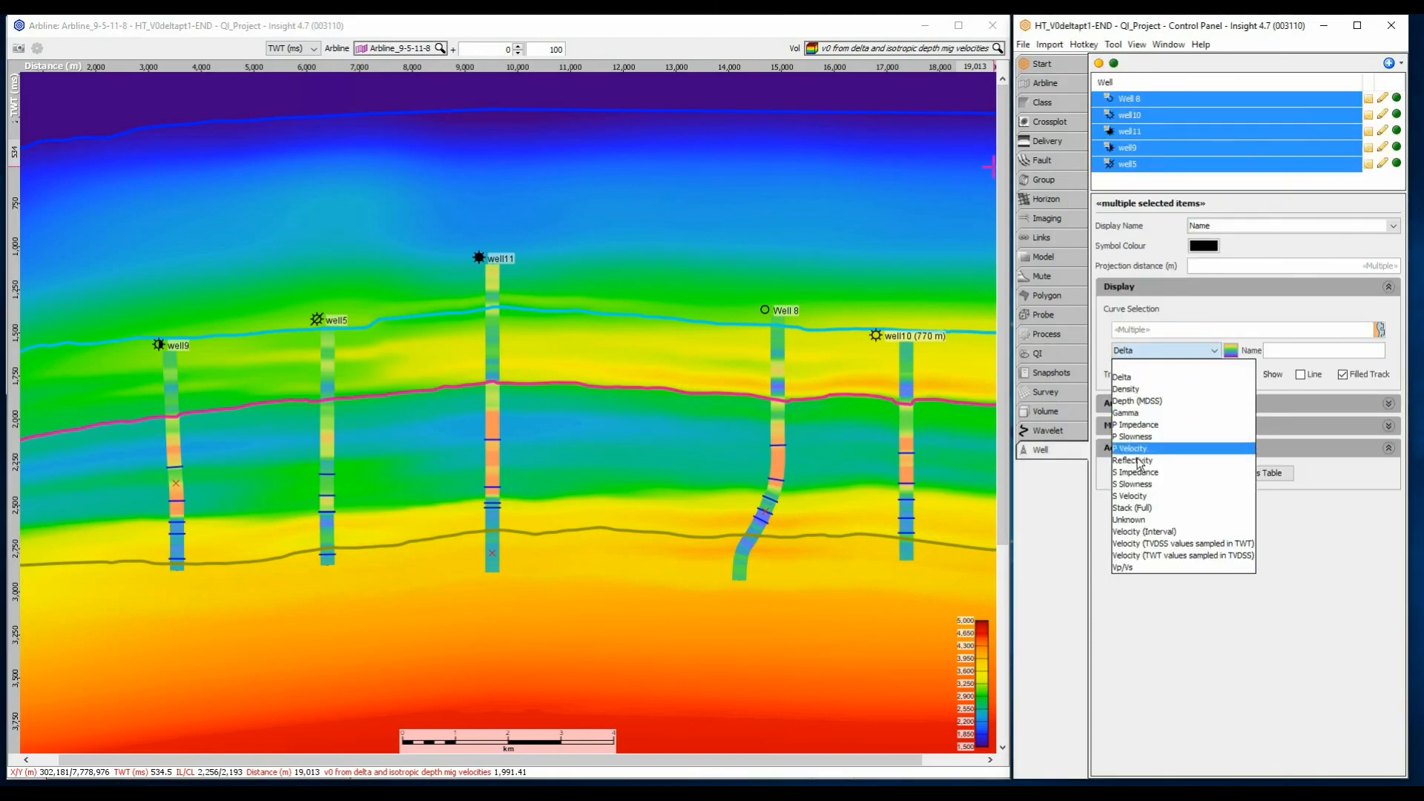
{"action": "left_click", "coordinate": [1146, 531]}
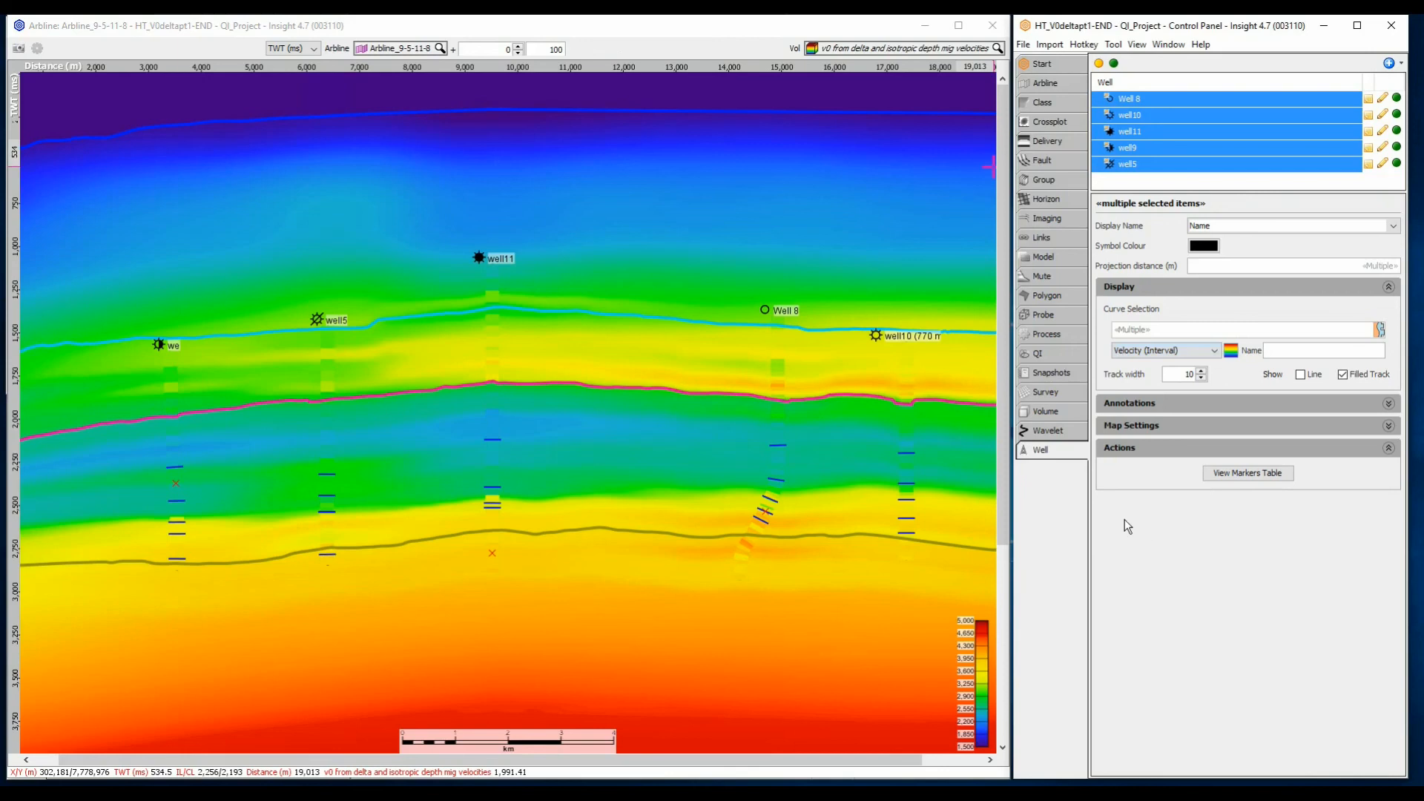
Switch off the Full_Stack_Final and delta model volumes so only the two velocity volumes remain active
{"action": "left_click", "coordinate": [1050, 415]}
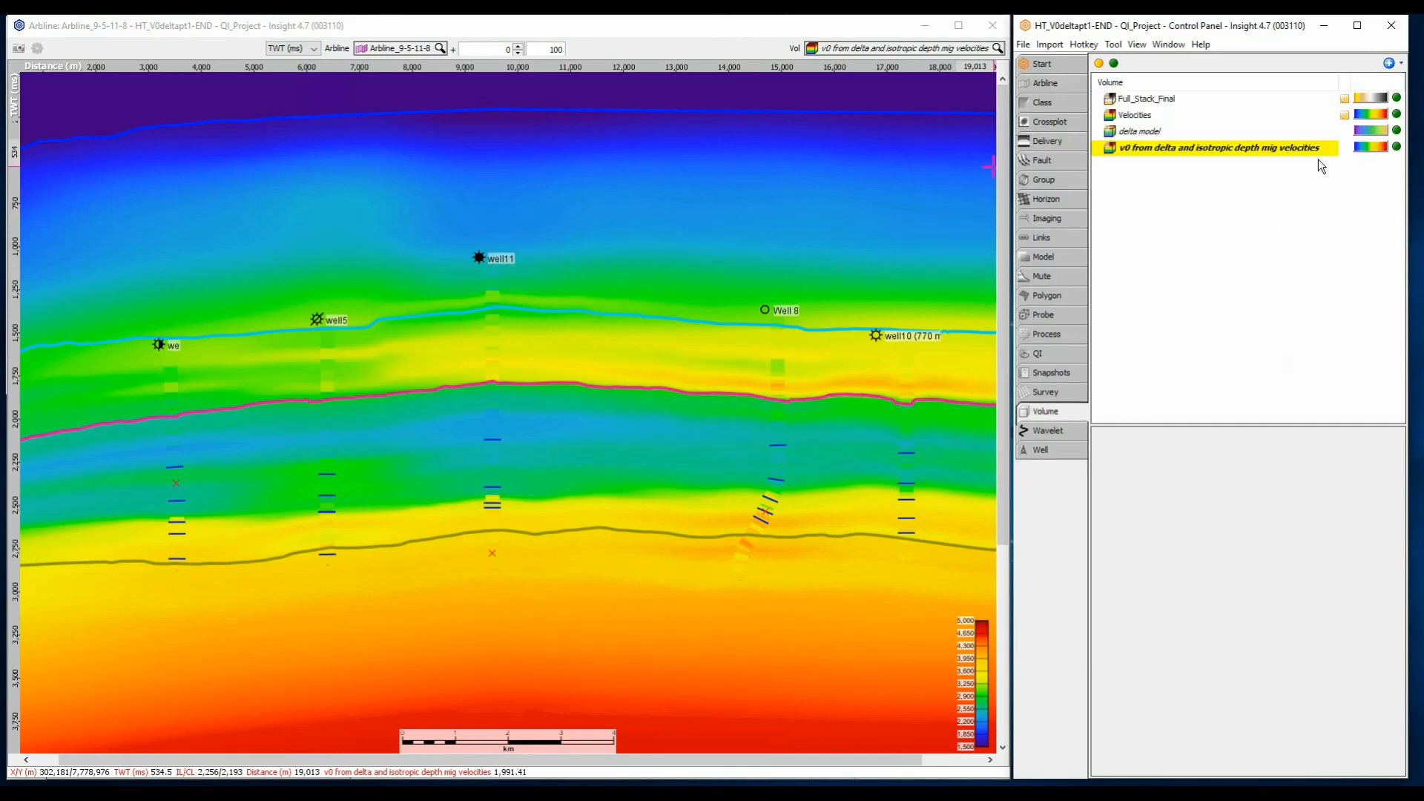
{"action": "left_click", "coordinate": [1395, 97]}
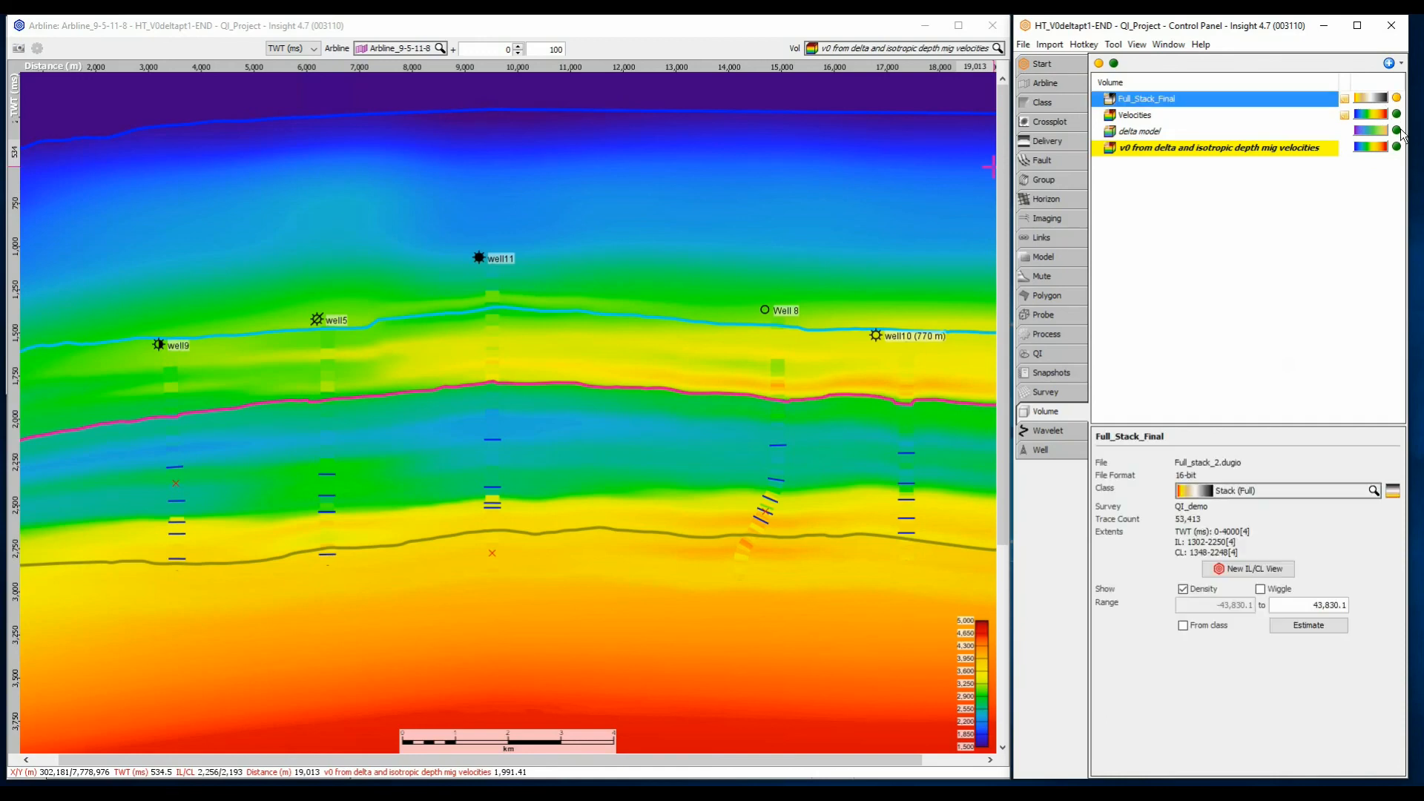
{"action": "left_click", "coordinate": [1397, 130]}
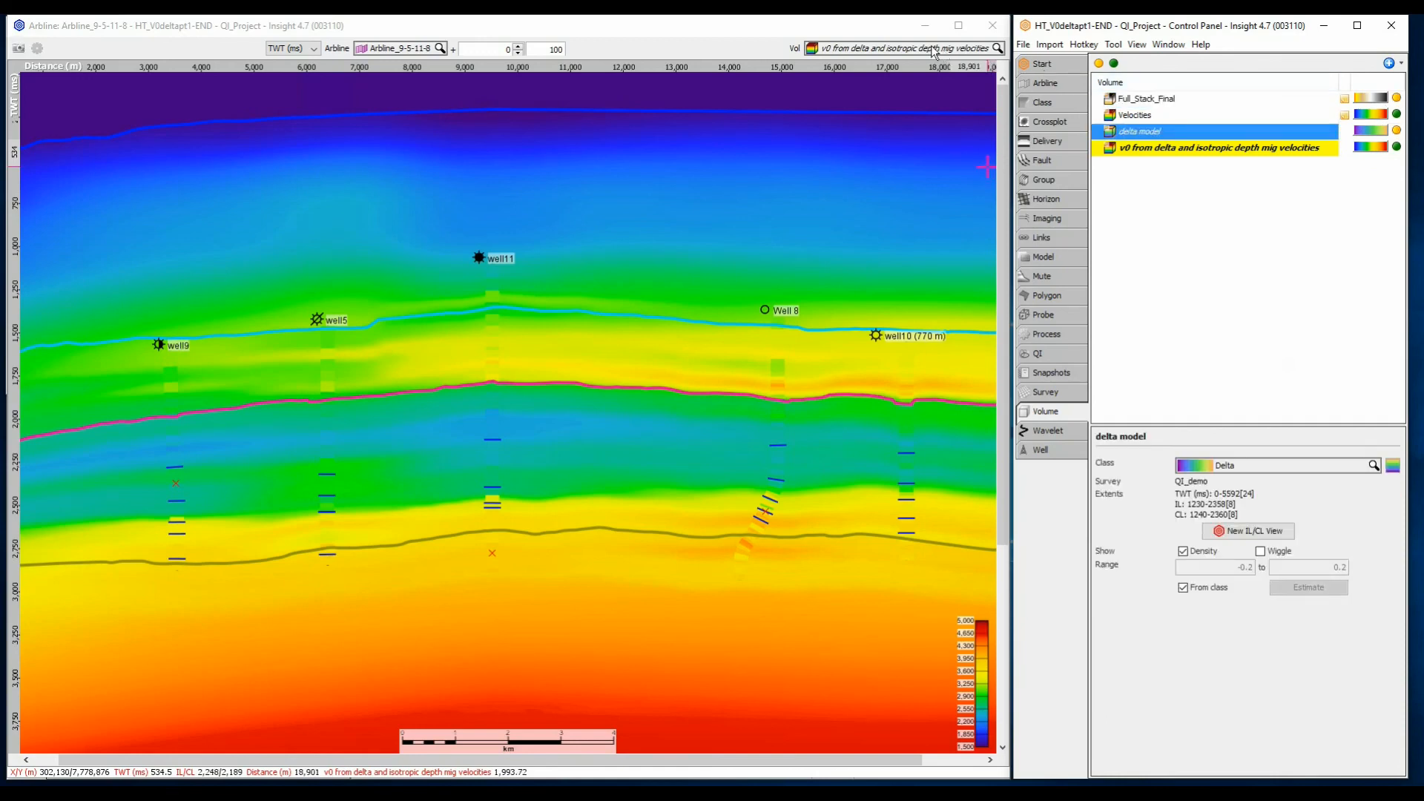
Alternate the arbline section between the Velocities and V0 volumes to compare each with the well interval velocities
{"action": "scroll", "coordinate": [934, 53], "scroll_direction": "up", "scroll_amount": 1}
{"action": "scroll", "coordinate": [935, 53], "scroll_direction": "down", "scroll_amount": 1}
{"action": "scroll", "coordinate": [933, 51], "scroll_direction": "up", "scroll_amount": 1}
{"action": "scroll", "coordinate": [933, 51], "scroll_direction": "down", "scroll_amount": 1}
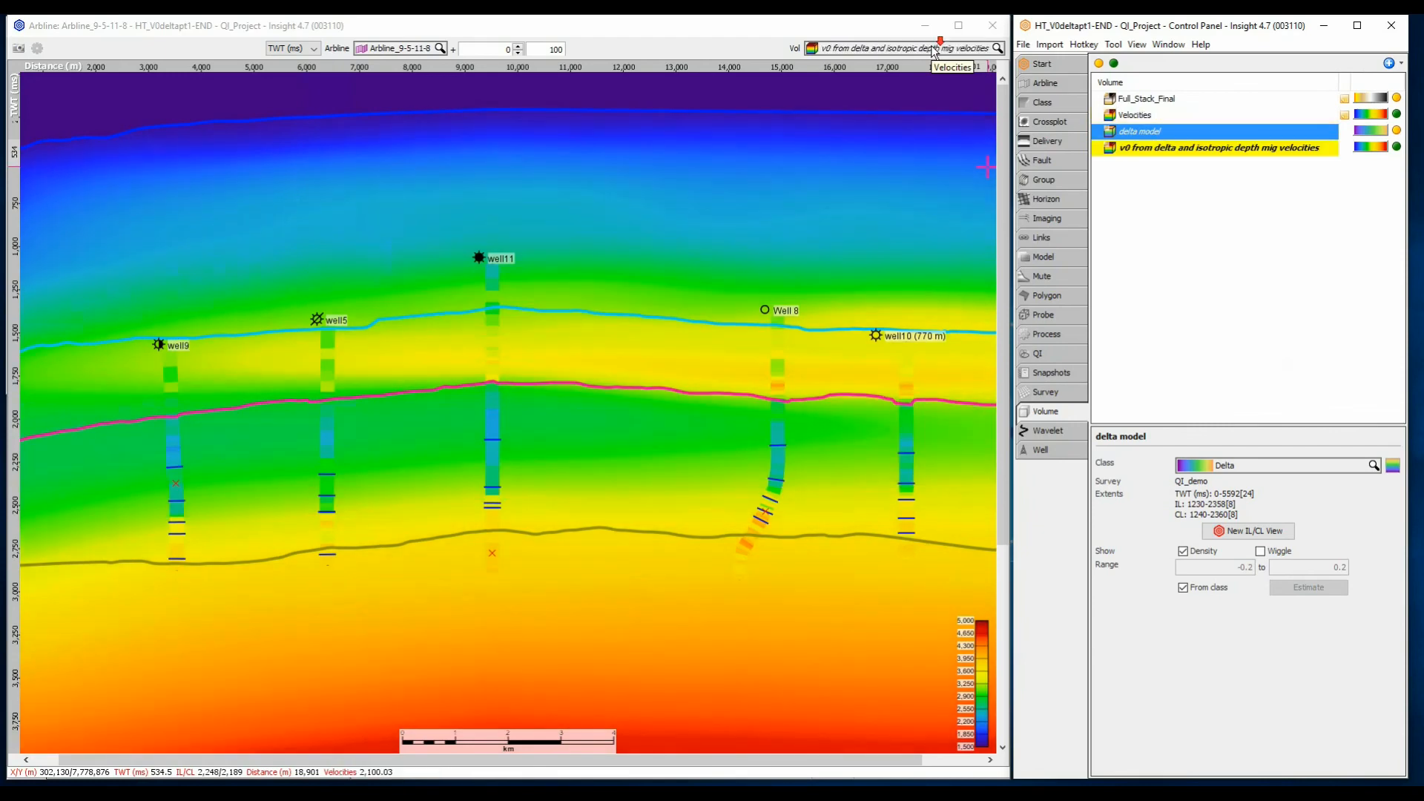
{"action": "scroll", "coordinate": [933, 51], "scroll_direction": "up", "scroll_amount": 1}
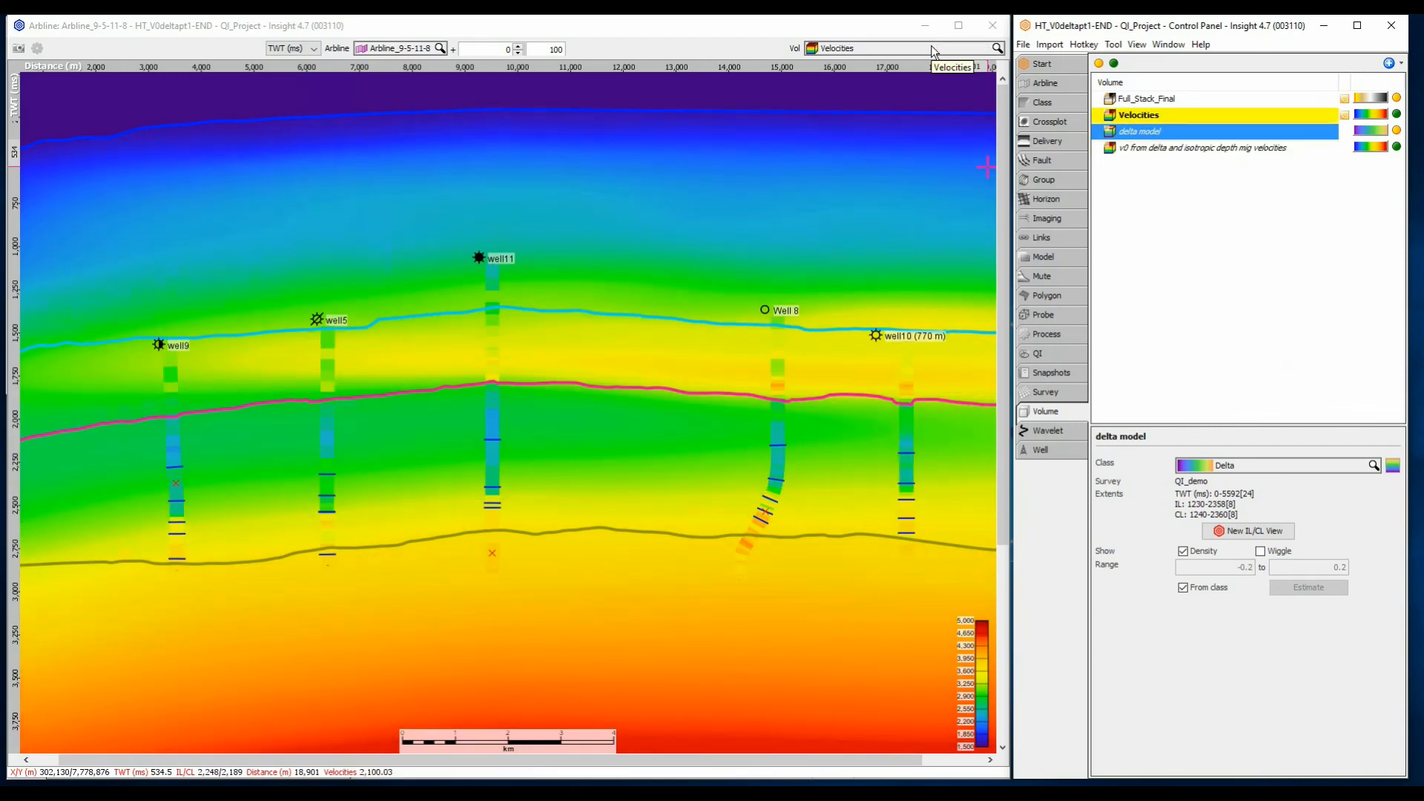
{"action": "scroll", "coordinate": [932, 51], "scroll_direction": "down", "scroll_amount": 1}
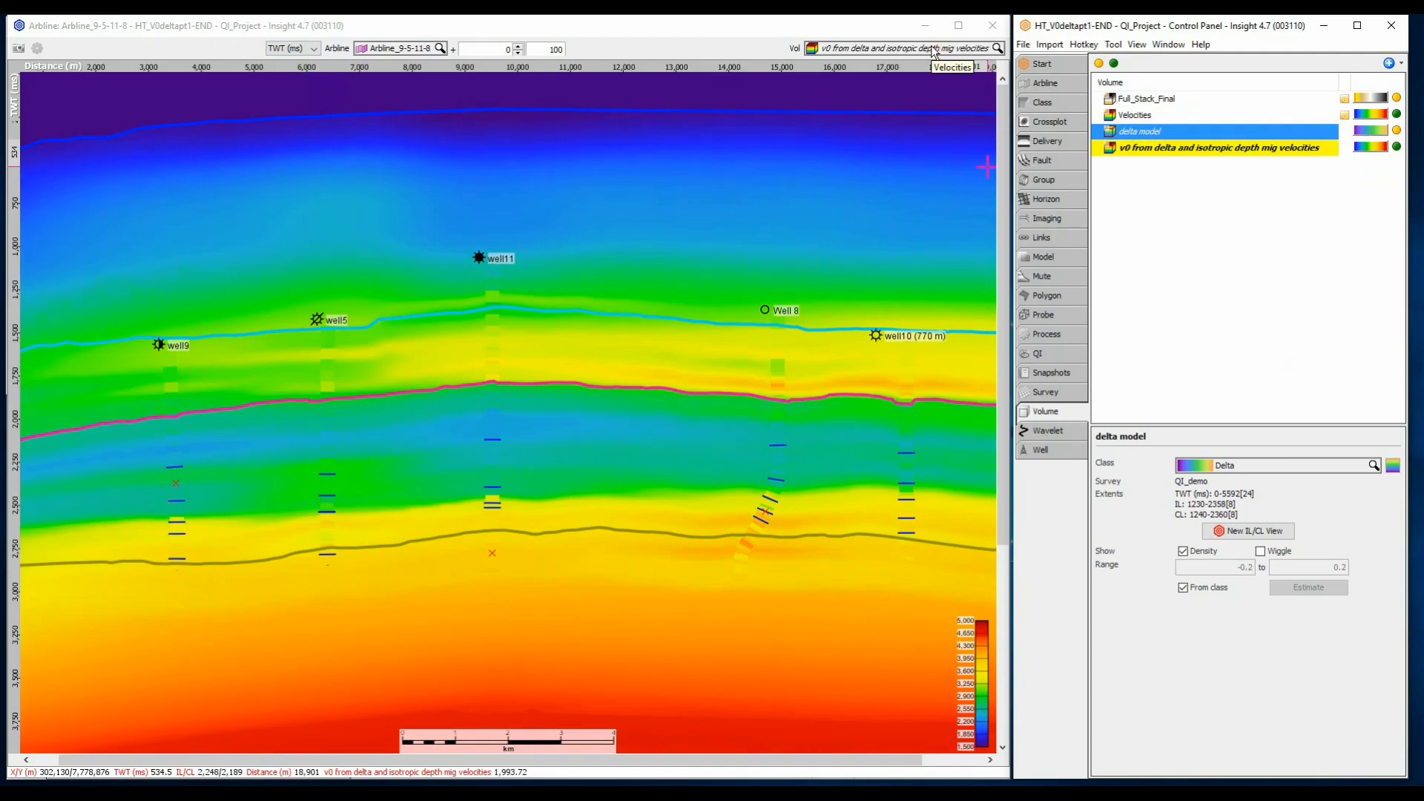